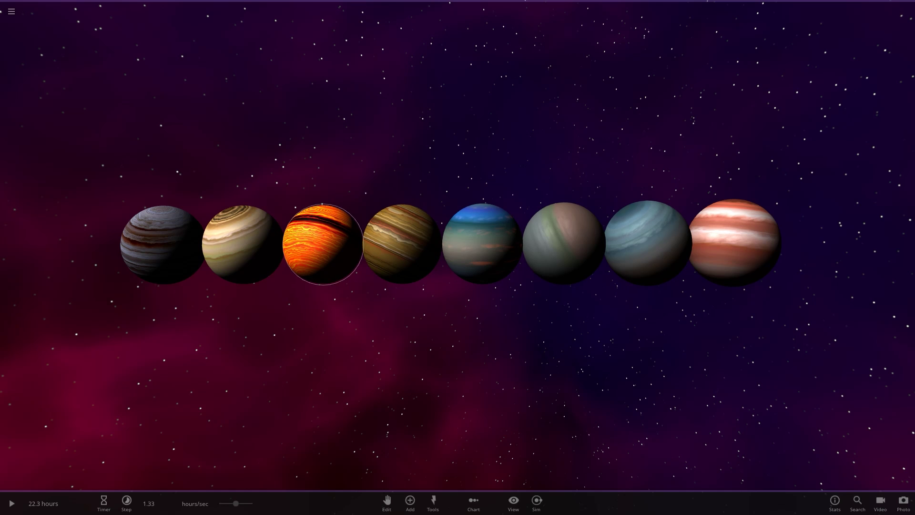
Move the orange planet forward out of the row and bring the grey banded planet beside it
double_click(323, 244)
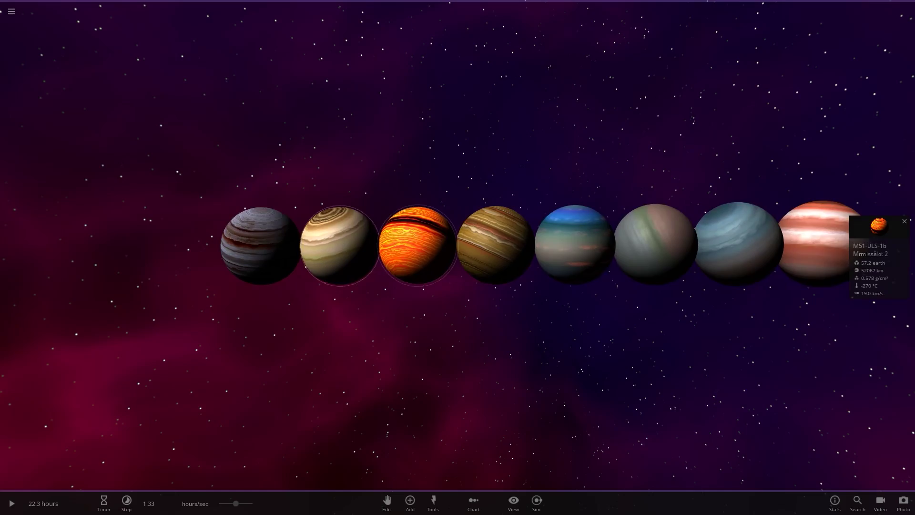
click(387, 499)
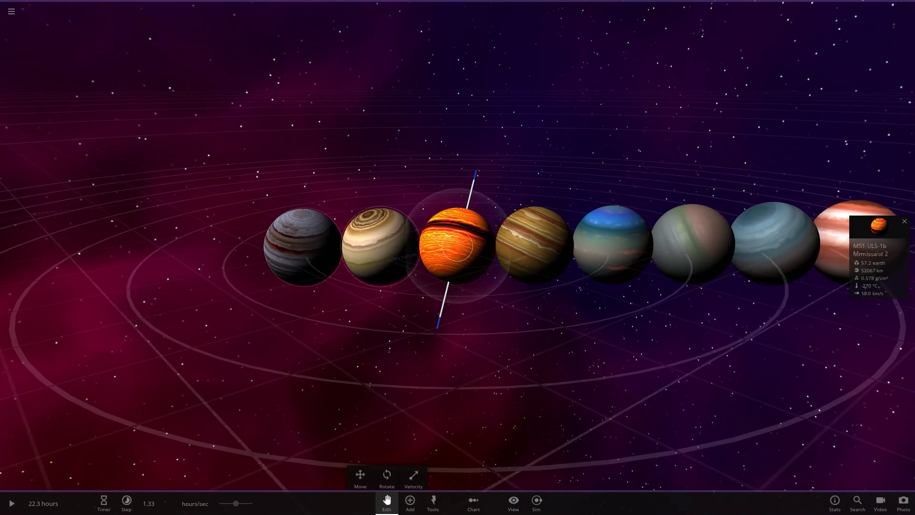
drag(456, 246, 455, 417)
drag(320, 179, 294, 246)
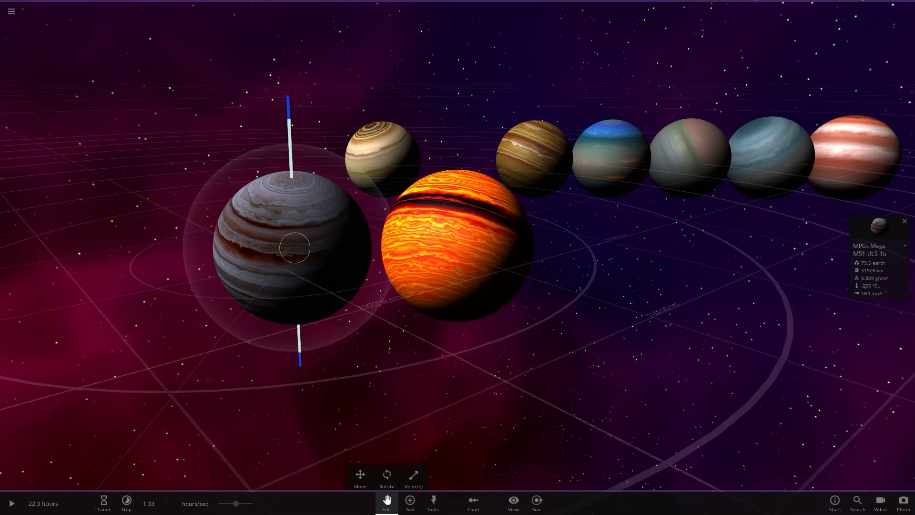
Rotate the spin axes of the grey and orange planets to show their bands more side-on
drag(288, 98, 287, 65)
click(457, 245)
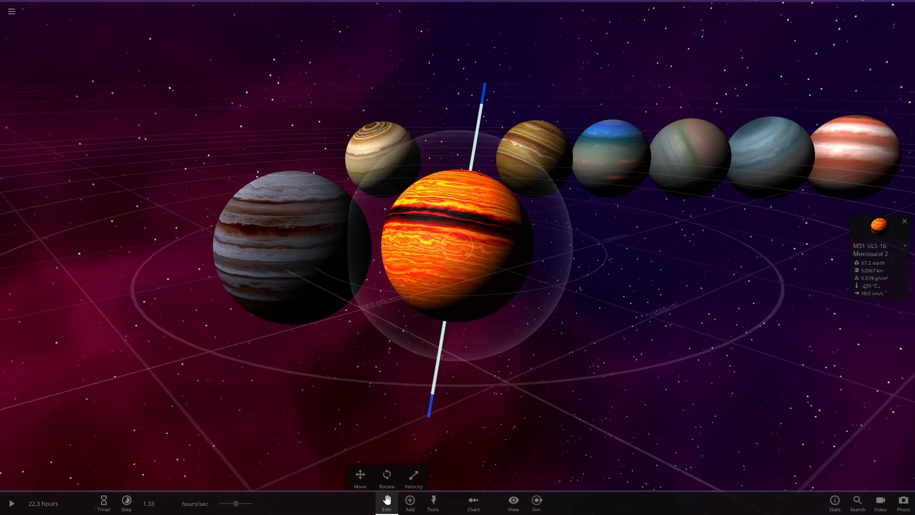
click(386, 499)
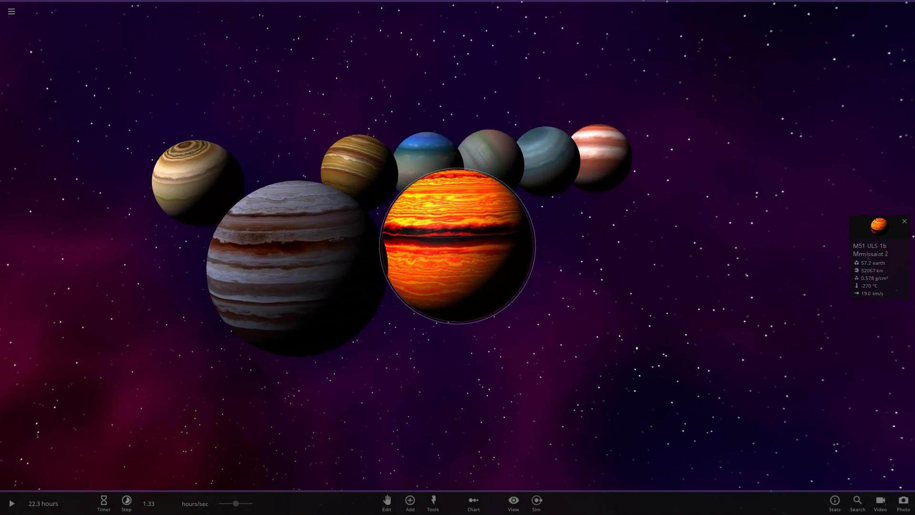
Move the gold-brown striped planet and the red-and-white planet forward out of the row, next to each other
double_click(291, 261)
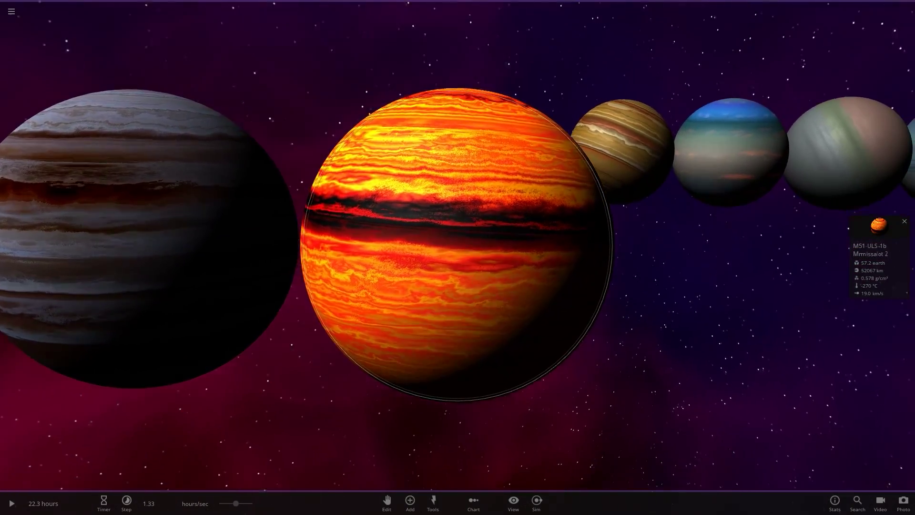
scroll(458, 244, down, 3)
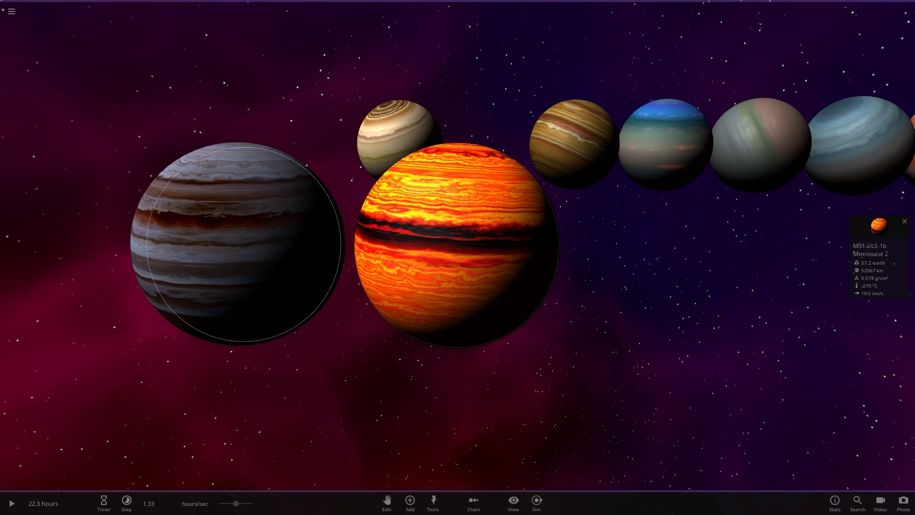
scroll(458, 244, down, 3)
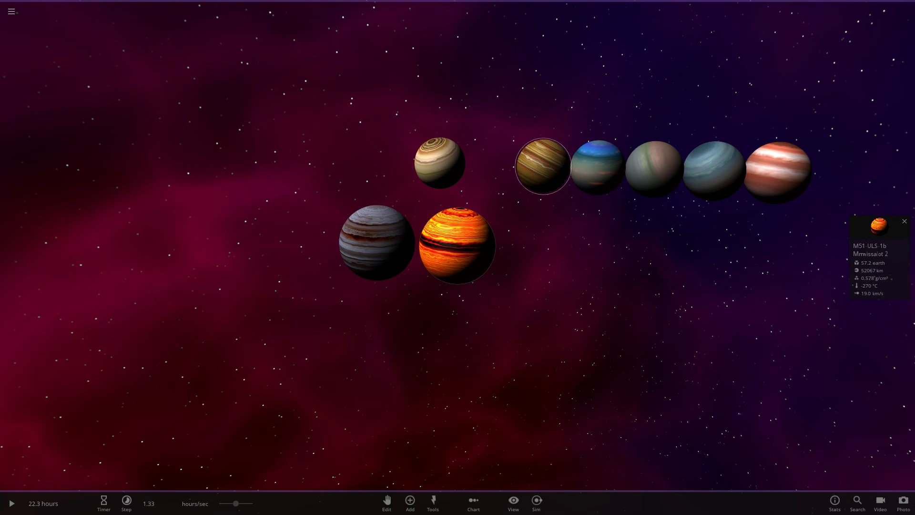
click(544, 166)
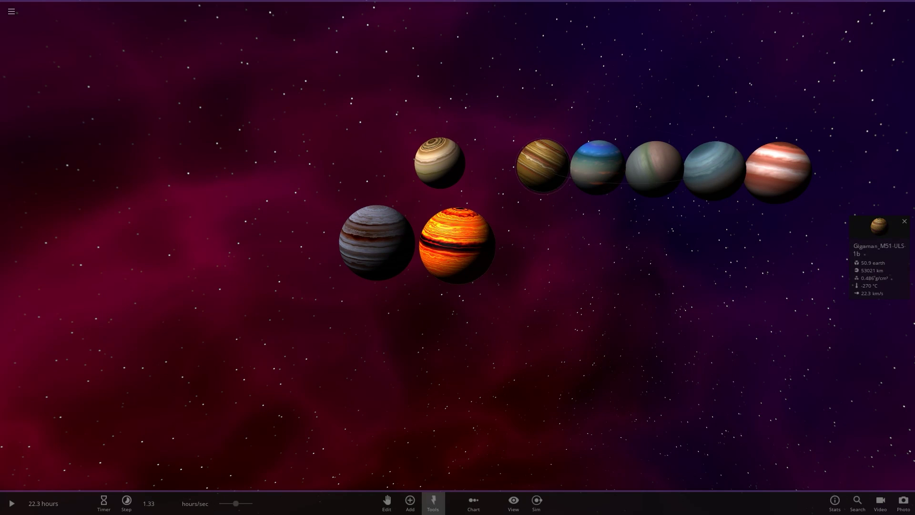
click(386, 502)
drag(544, 167, 615, 255)
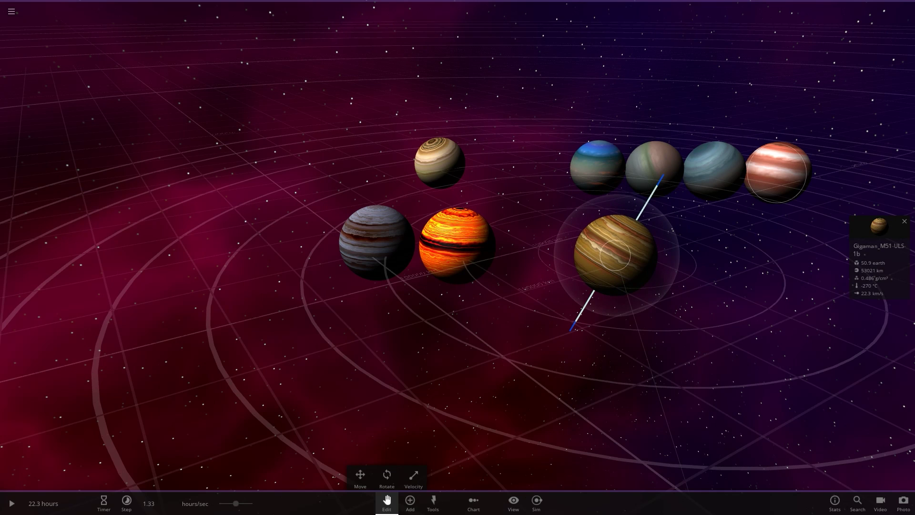
click(777, 171)
drag(777, 171, 718, 262)
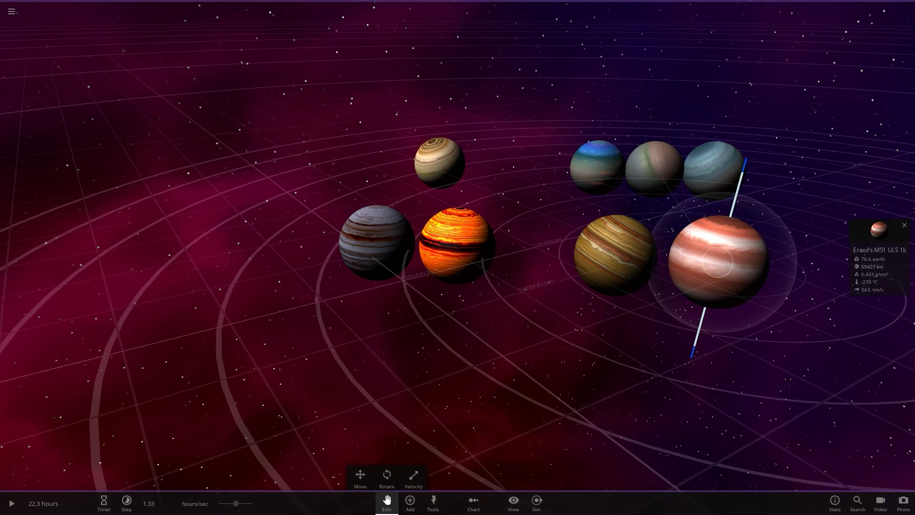
click(387, 503)
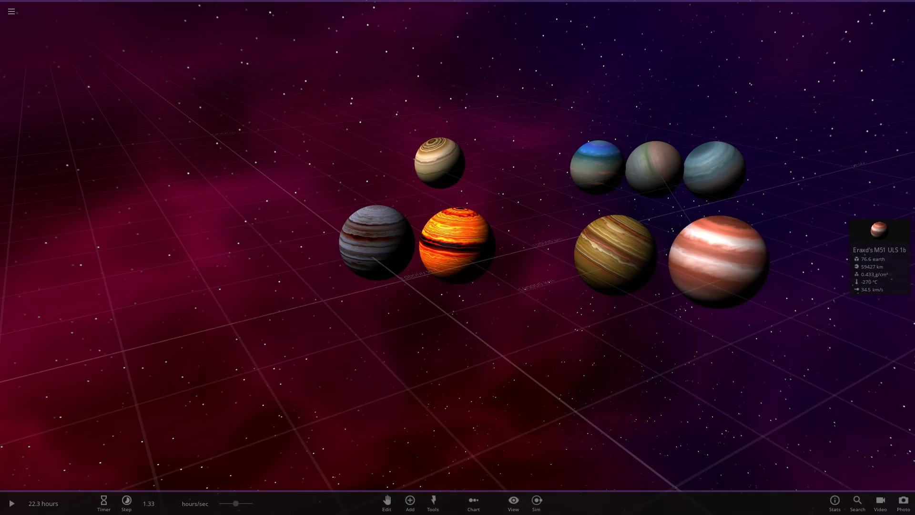
Examine the red-and-white and gold-brown planets up close with their properties, and close the properties
double_click(717, 262)
drag(717, 262, 763, 228)
click(472, 245)
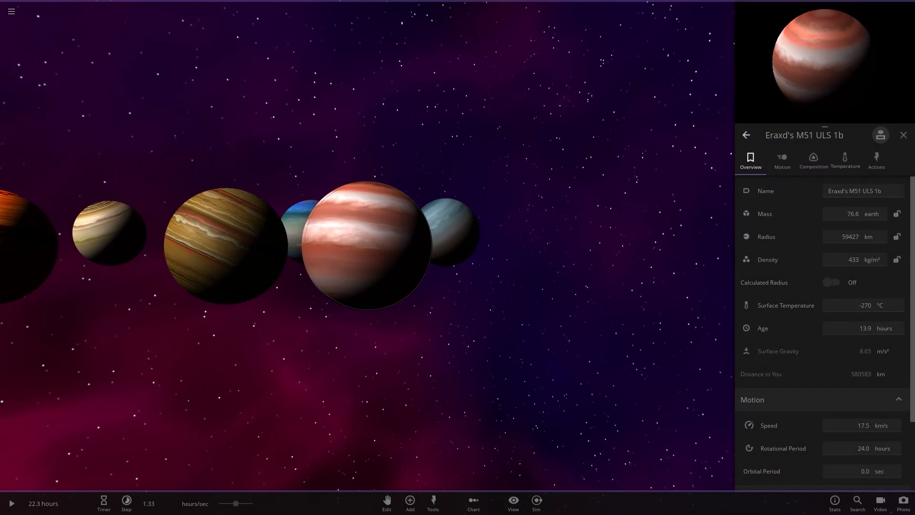
click(220, 246)
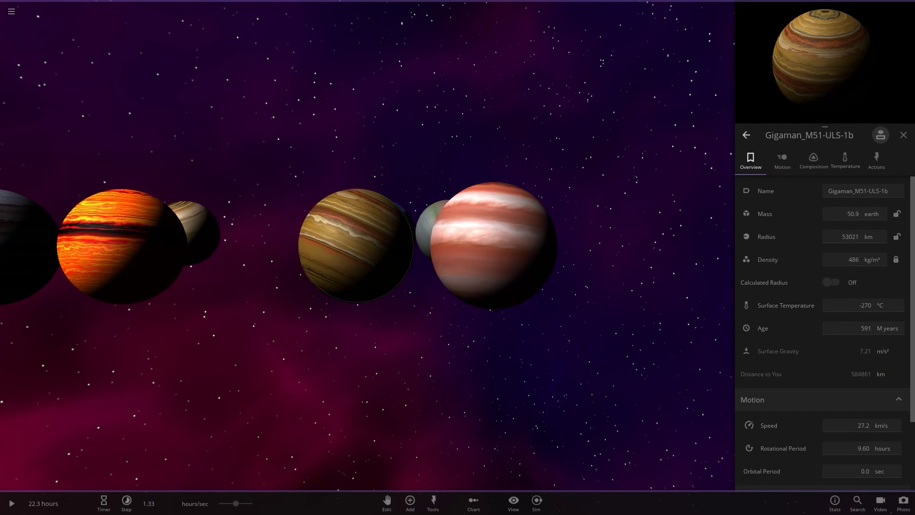
drag(500, 209, 501, 290)
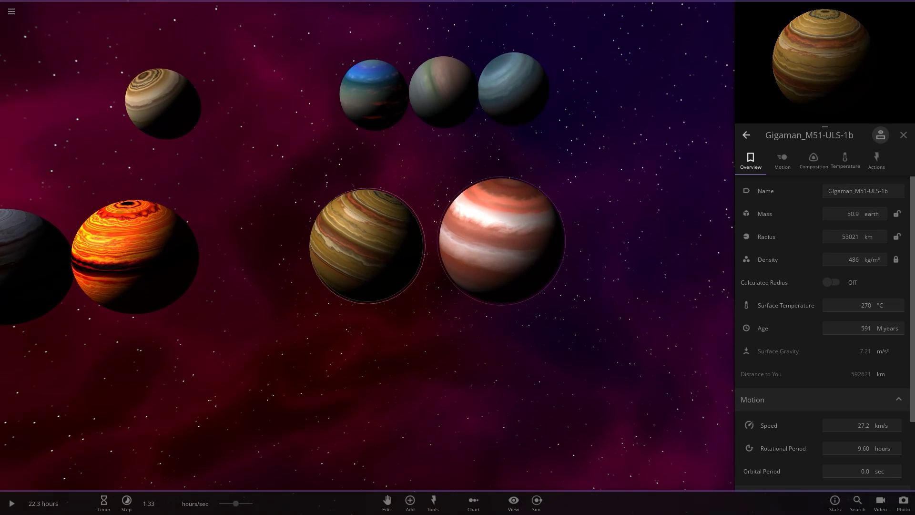
click(903, 134)
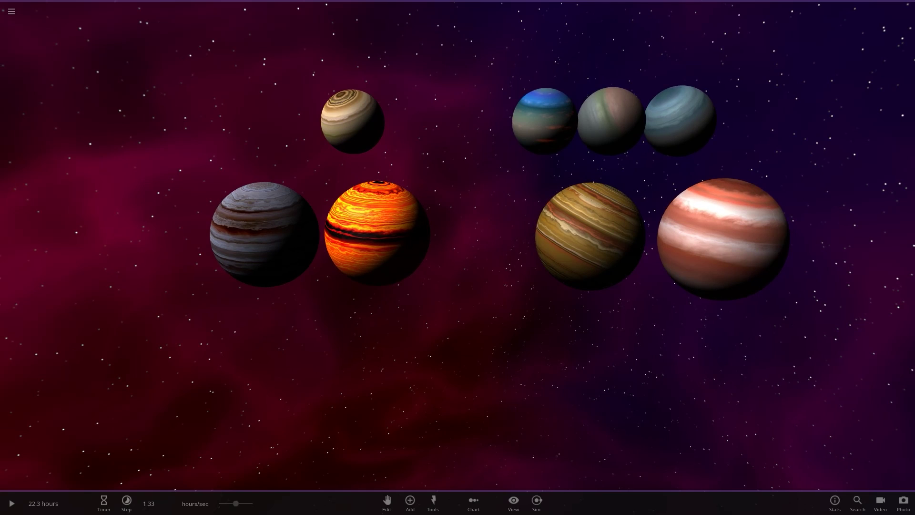
Delete all the planets from the simulation
key(Delete)
key(Delete)
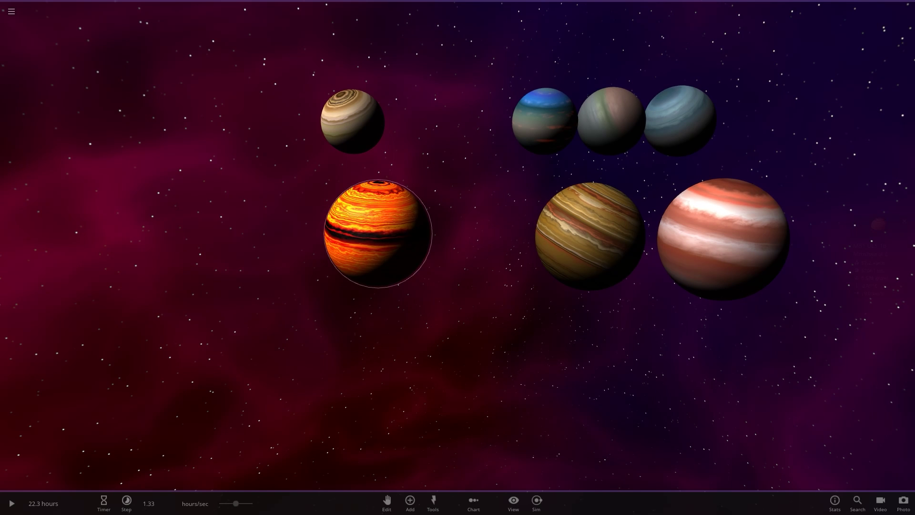
key(Delete)
key(Delete)
key(Delete)
key(Delete)
key(Delete)
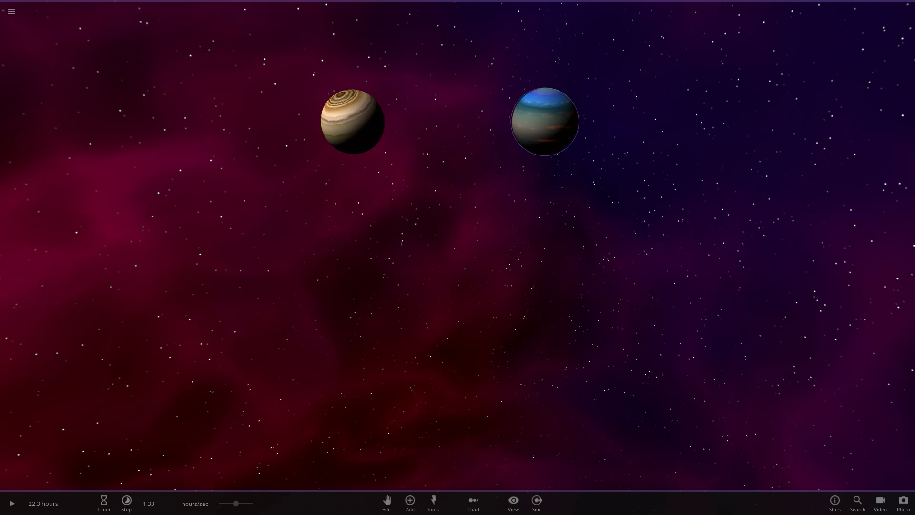
key(Delete)
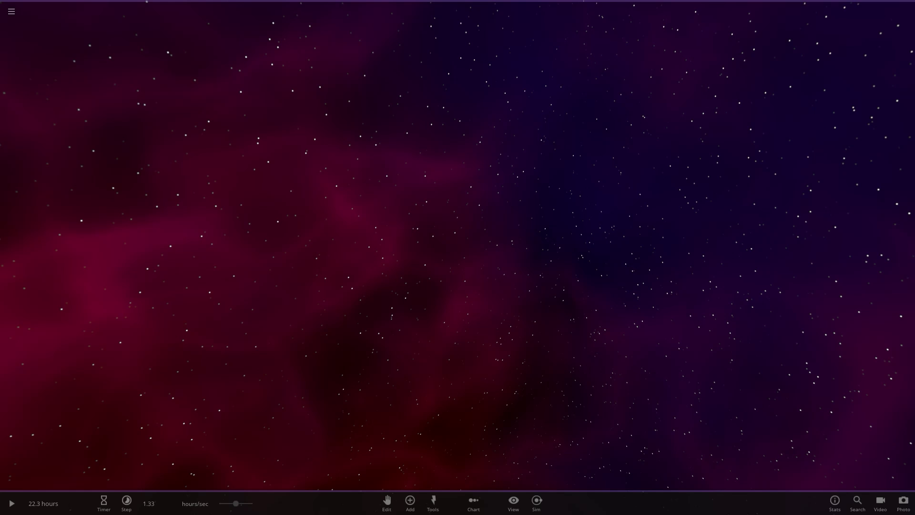
Search the objects available to add for "comp"
click(410, 503)
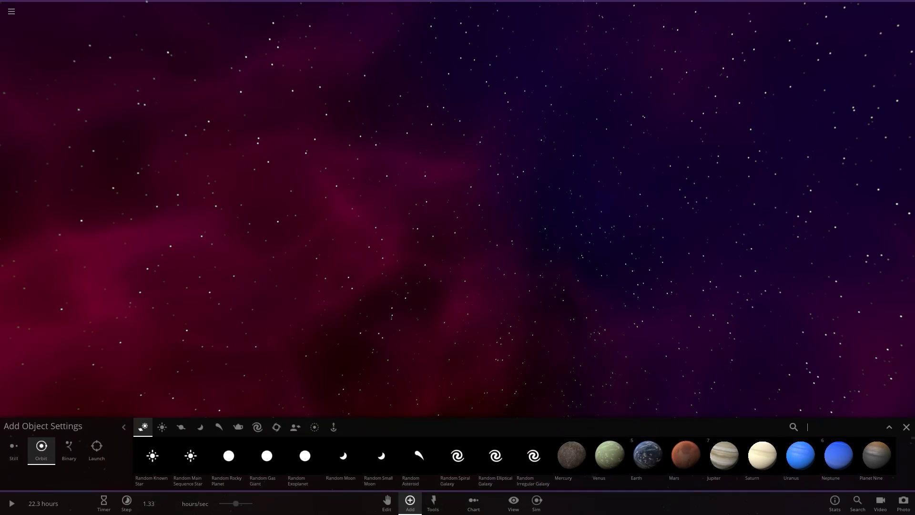
text(com)
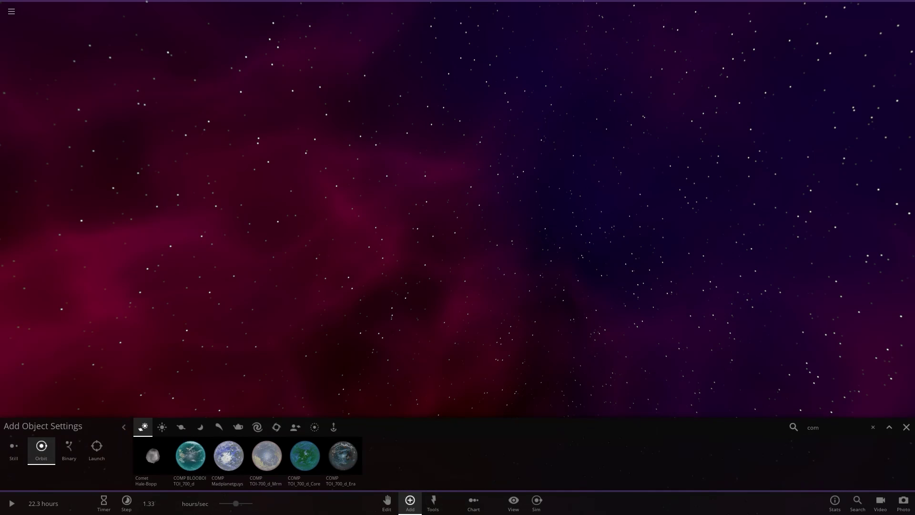
text(p)
key(ctrl+o)
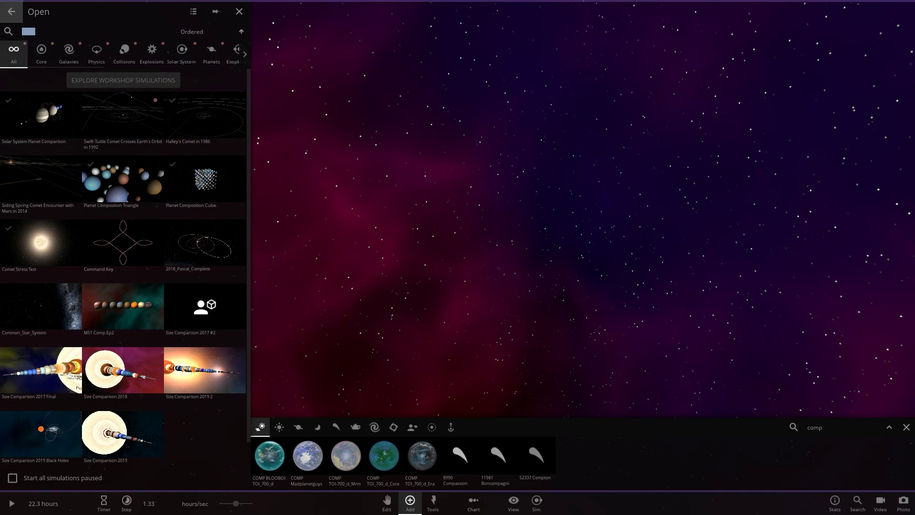
key(Escape)
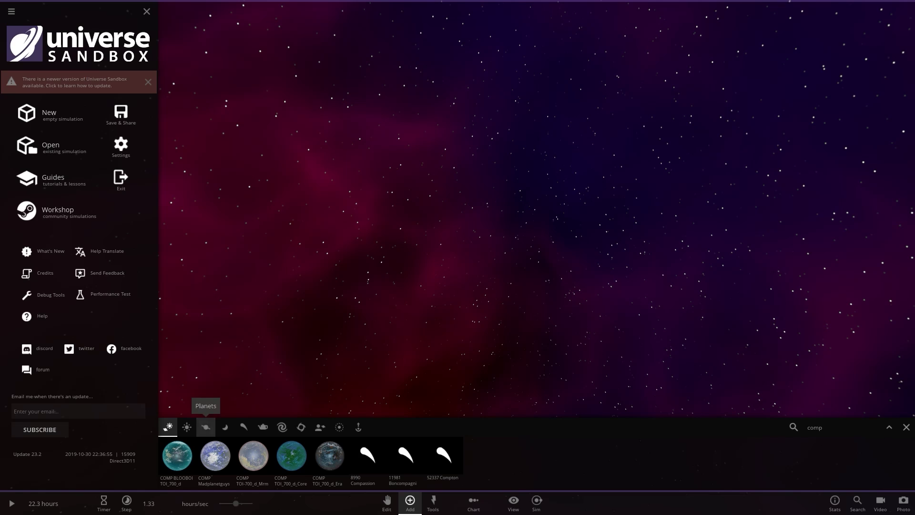
Place the COMP BLOOBOI TOI_700_d planet in the empty simulation and focus the view on it
click(177, 455)
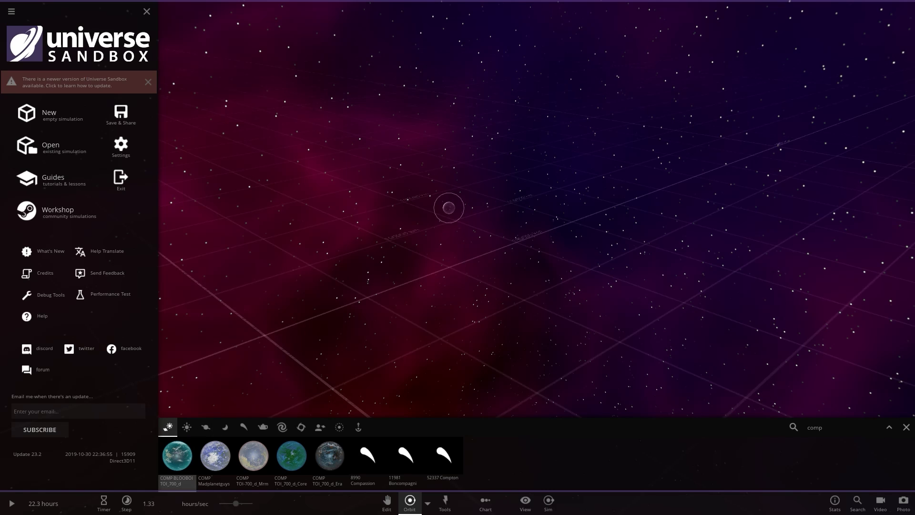
click(449, 218)
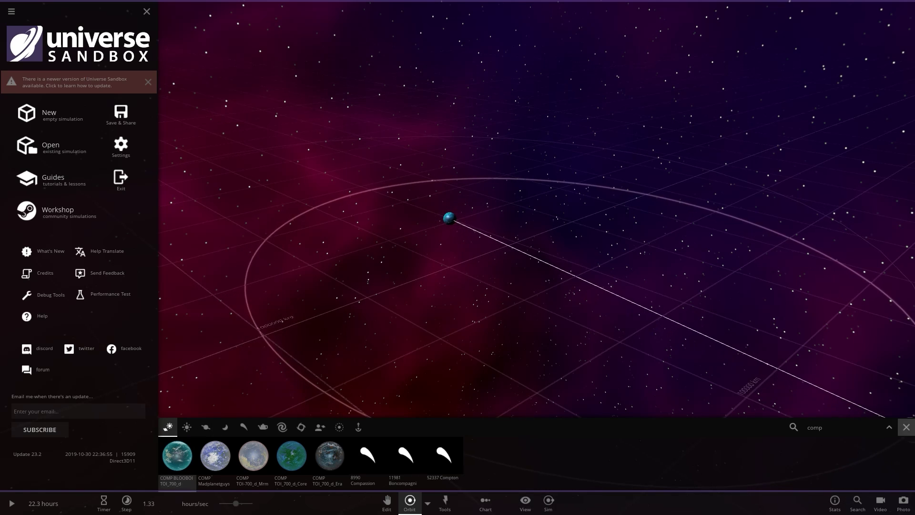
click(906, 427)
double_click(449, 218)
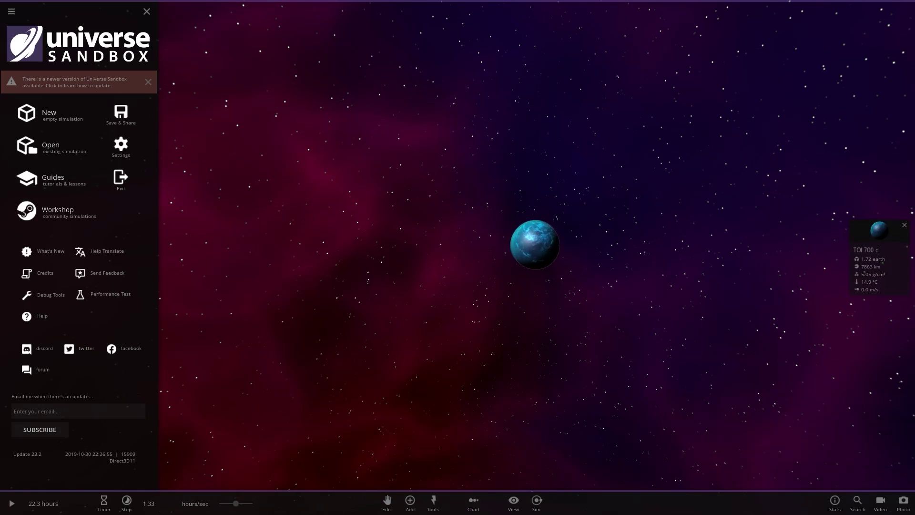
click(147, 11)
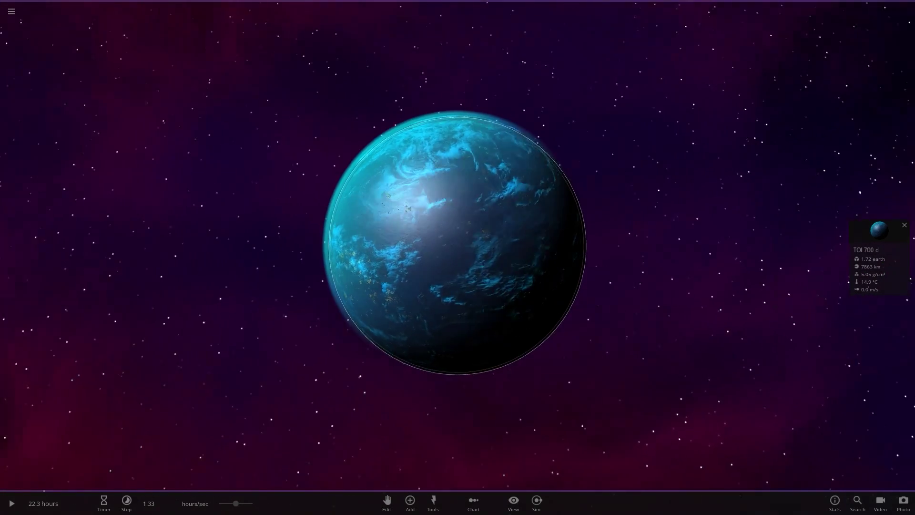
Set the water share in the composition of TOI 700 d to 0.00100 %
click(410, 500)
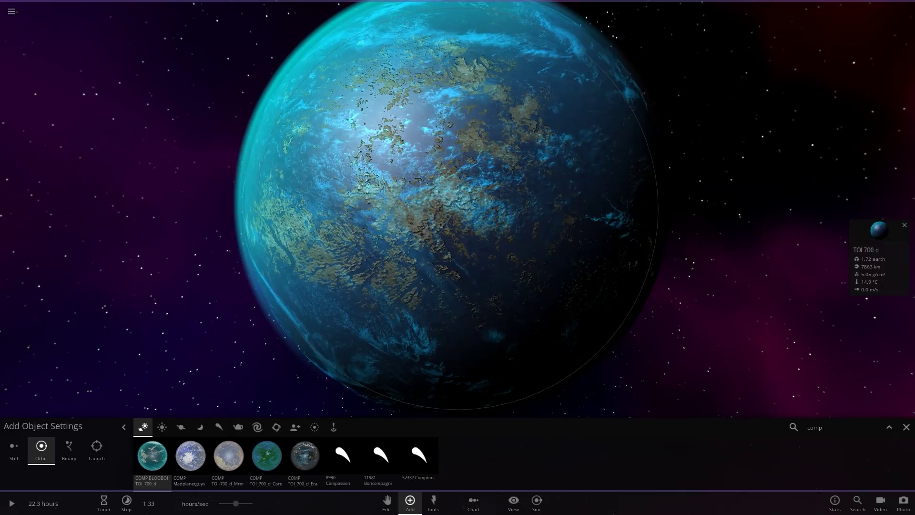
click(879, 257)
click(813, 160)
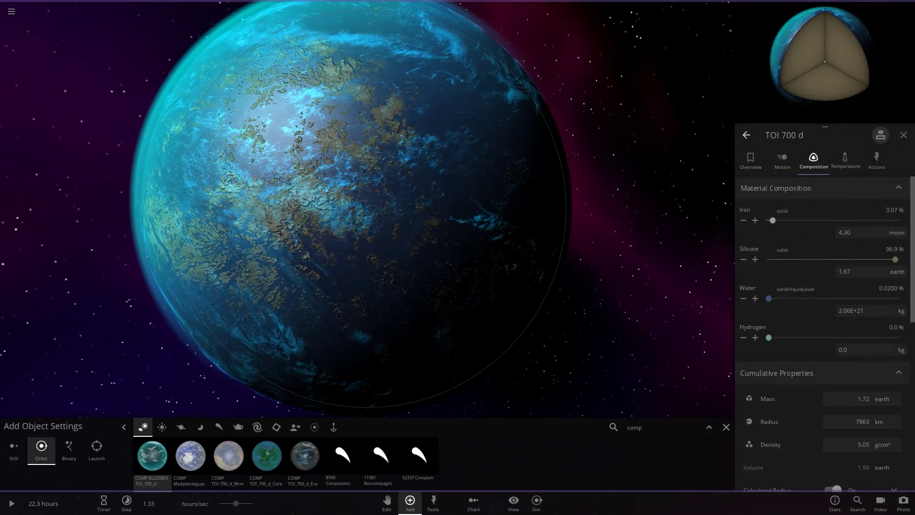
click(744, 299)
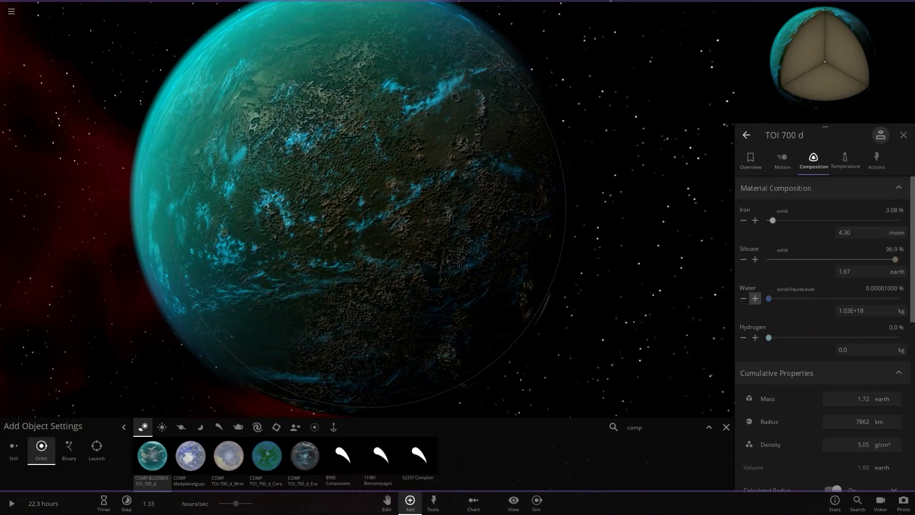
click(755, 298)
click(755, 298)
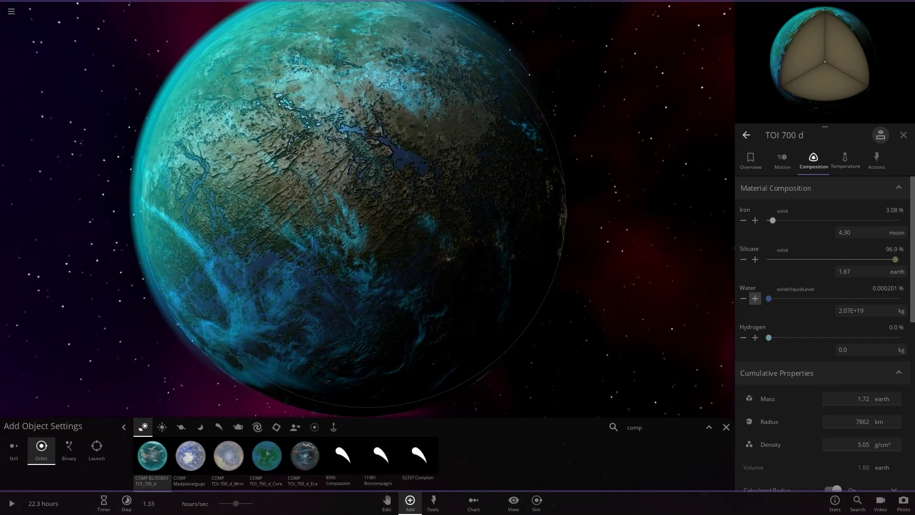
click(755, 299)
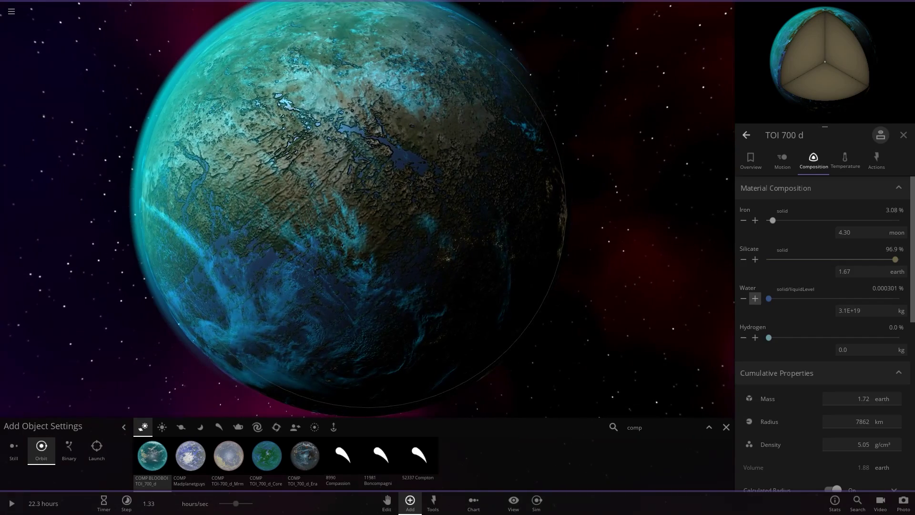
click(755, 298)
click(755, 299)
click(755, 298)
click(755, 298)
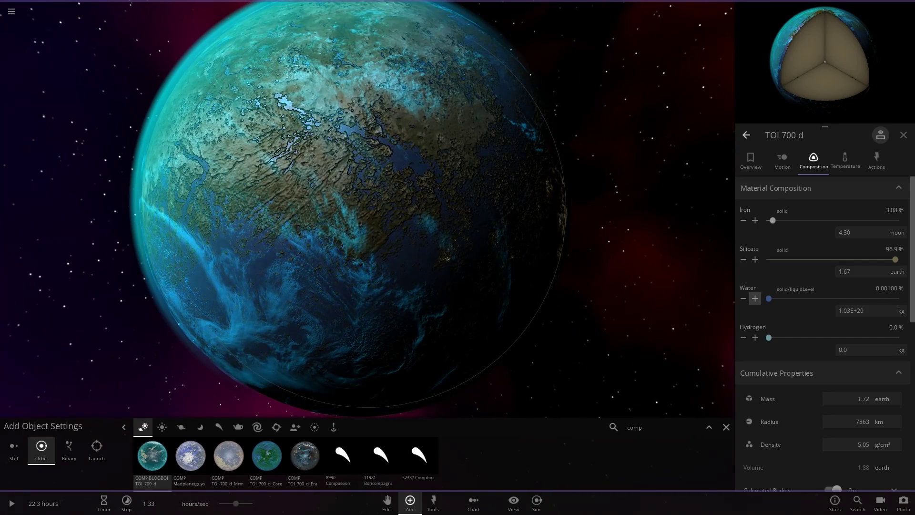
Place a second COMP BLOOBOI TOI_700_d planet right beside the first one for comparison
scroll(362, 205, down, 3)
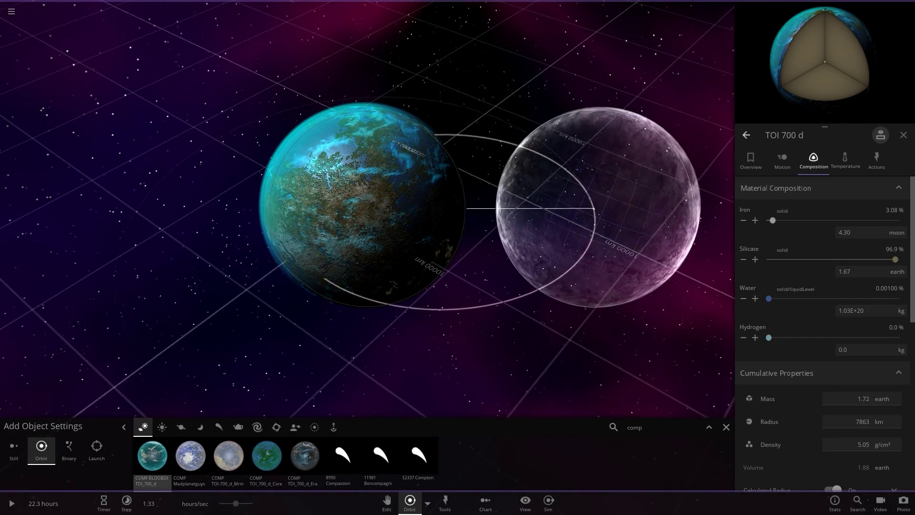
click(599, 205)
key(Escape)
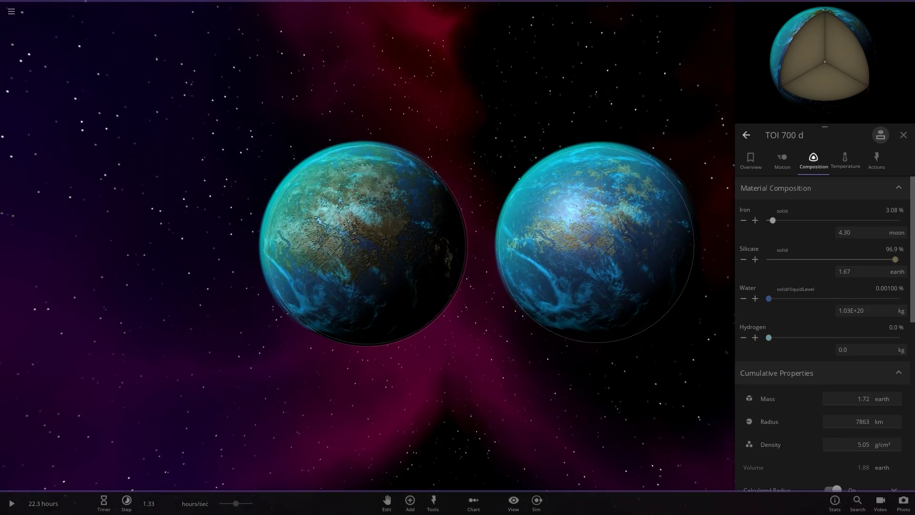
Delete the TOI 700 d planet with the altered water share and place the COMP Madplanetguys planet beside the remaining one
key(Delete)
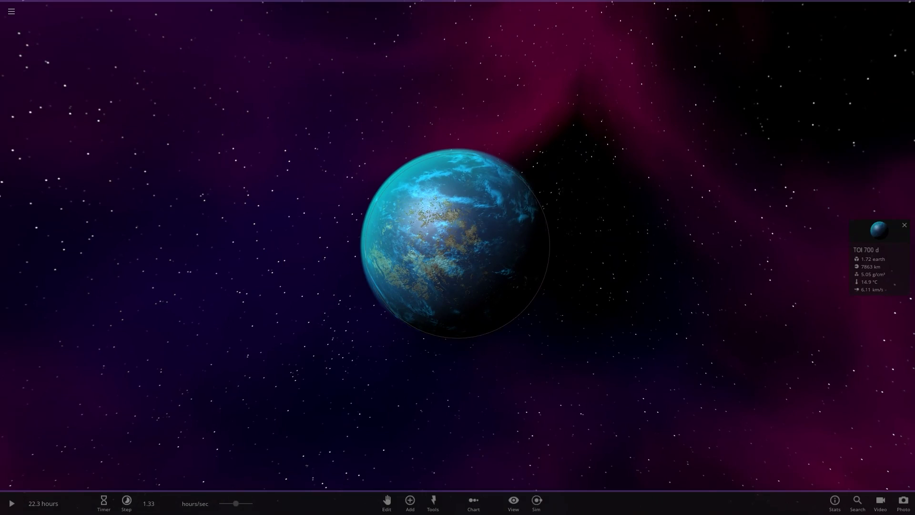
click(410, 503)
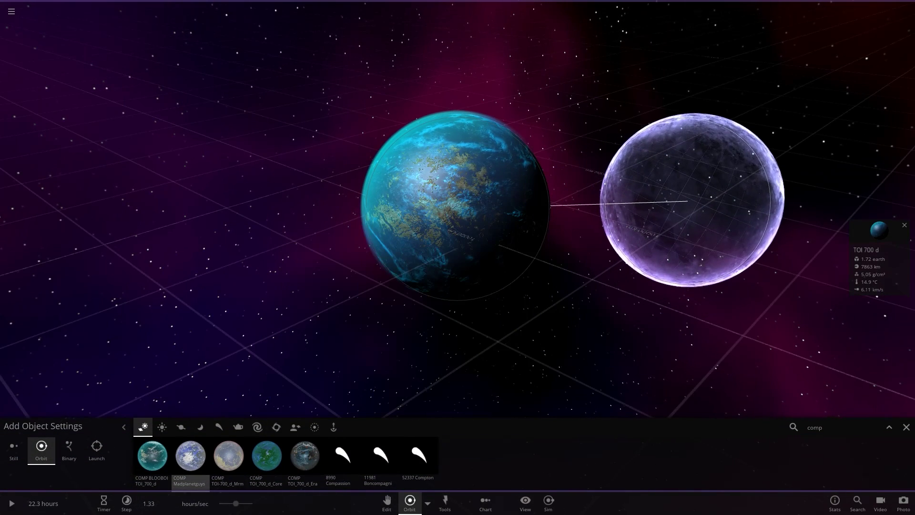
click(686, 205)
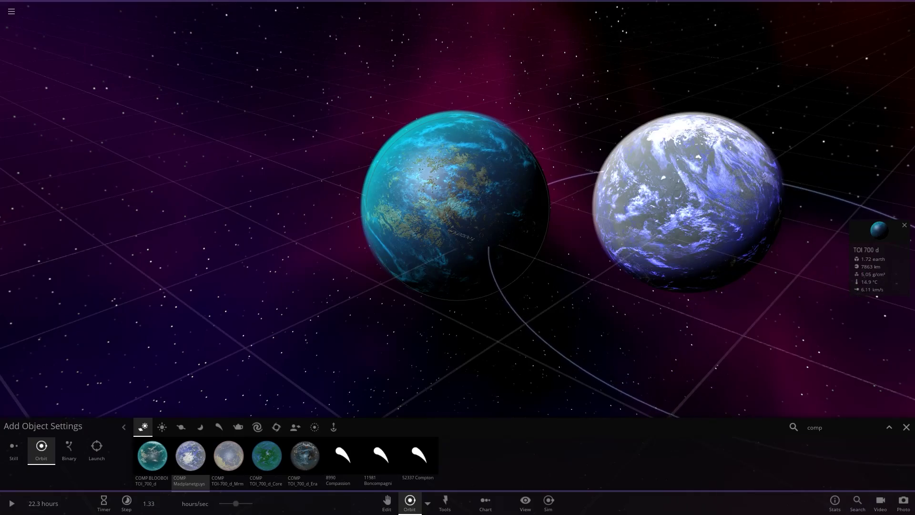
key(Escape)
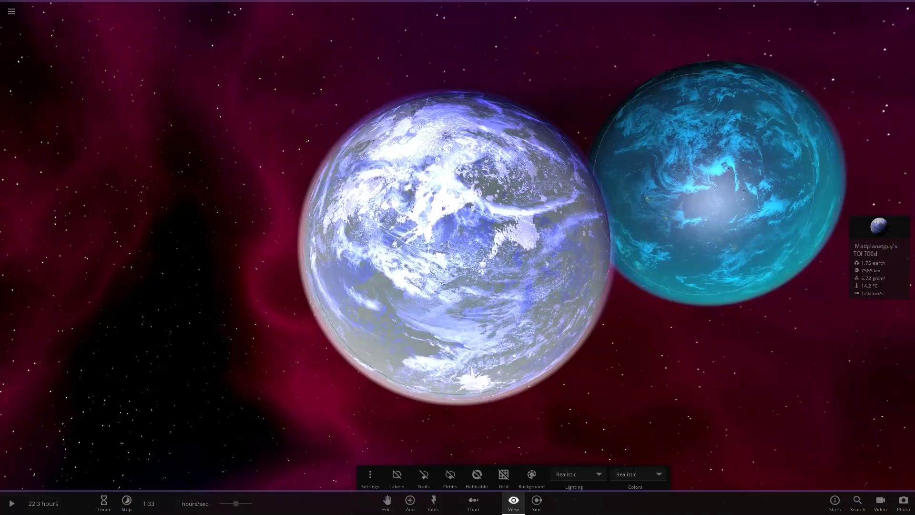
Hide the atmosphere and clouds of Madplanetguy's TOI 700d to inspect its bare surface
scroll(456, 247, up, 4)
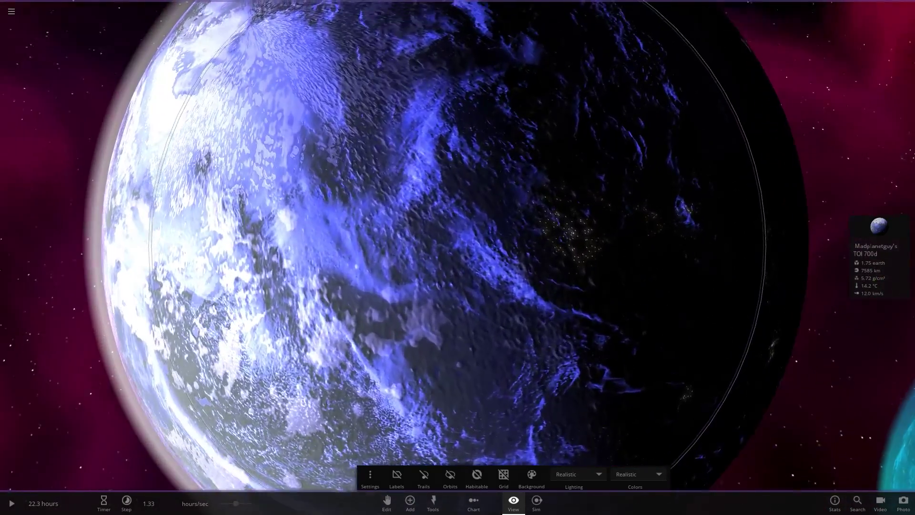
scroll(457, 247, down, 4)
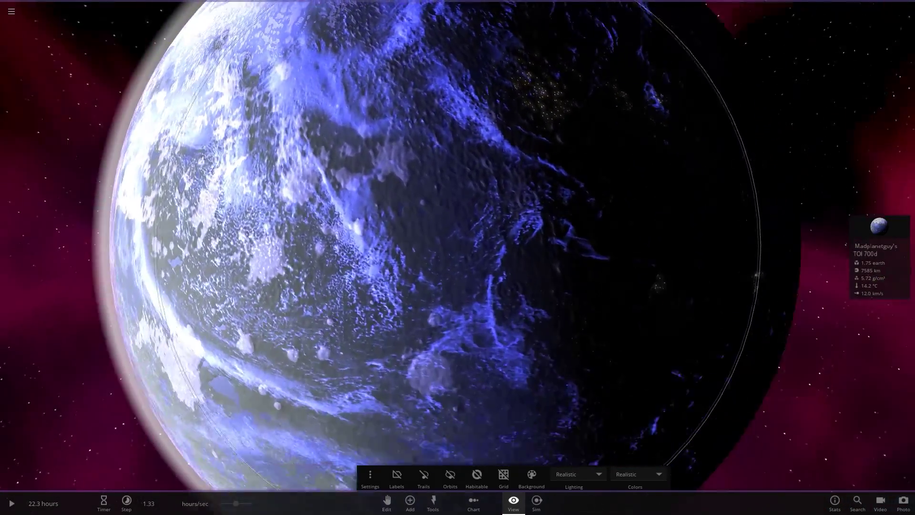
scroll(456, 247, up, 3)
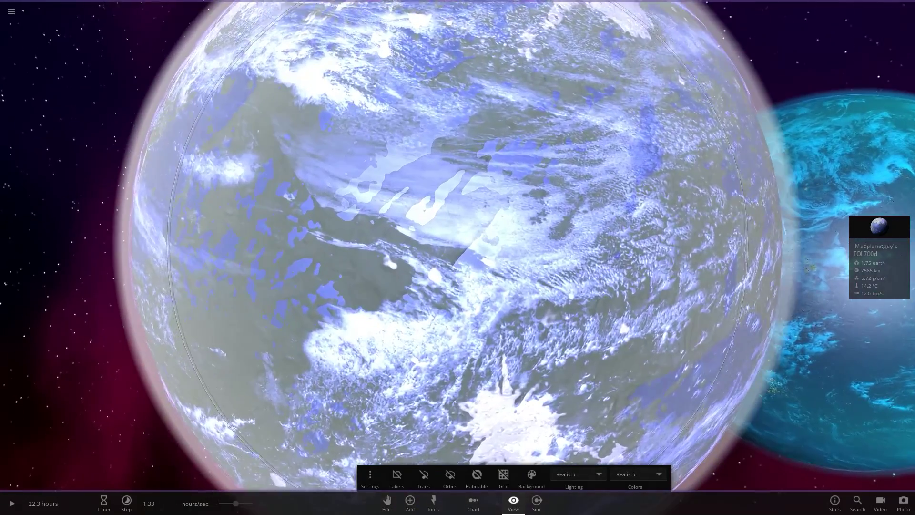
scroll(457, 247, down, 3)
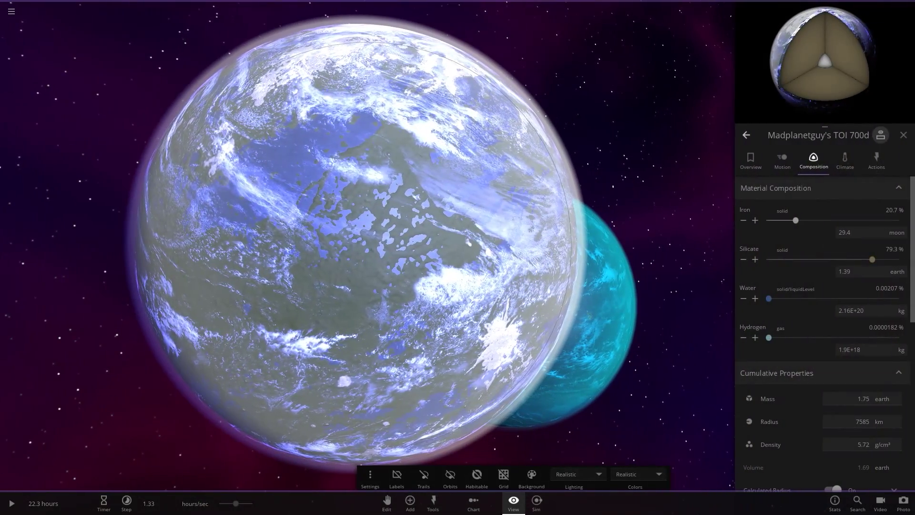
click(845, 161)
scroll(824, 334, down, 2)
click(832, 334)
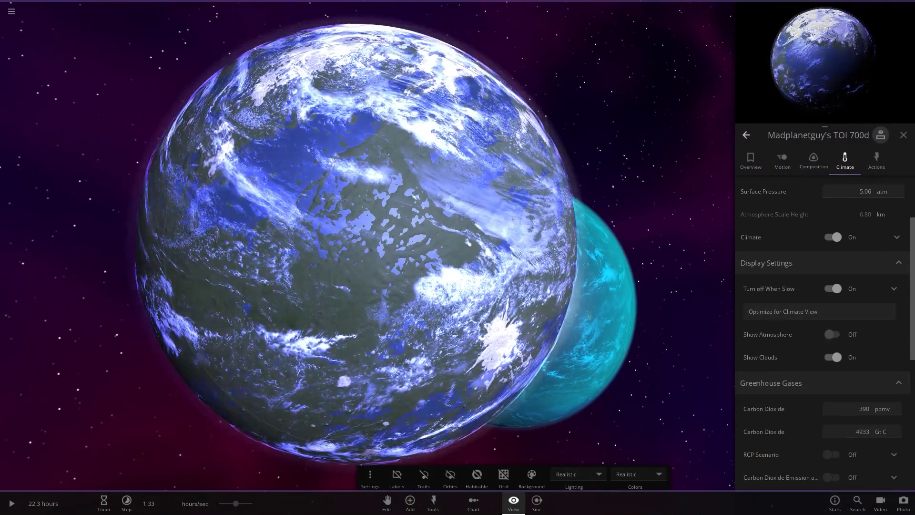
click(832, 357)
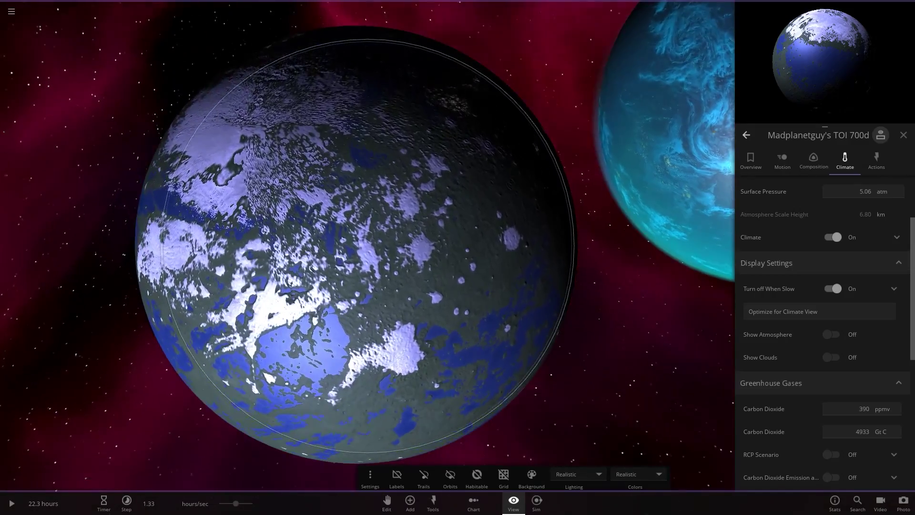
Toggle the climate simulation of Madplanetguy's TOI 700d off and on, and show its atmosphere and clouds again
click(832, 237)
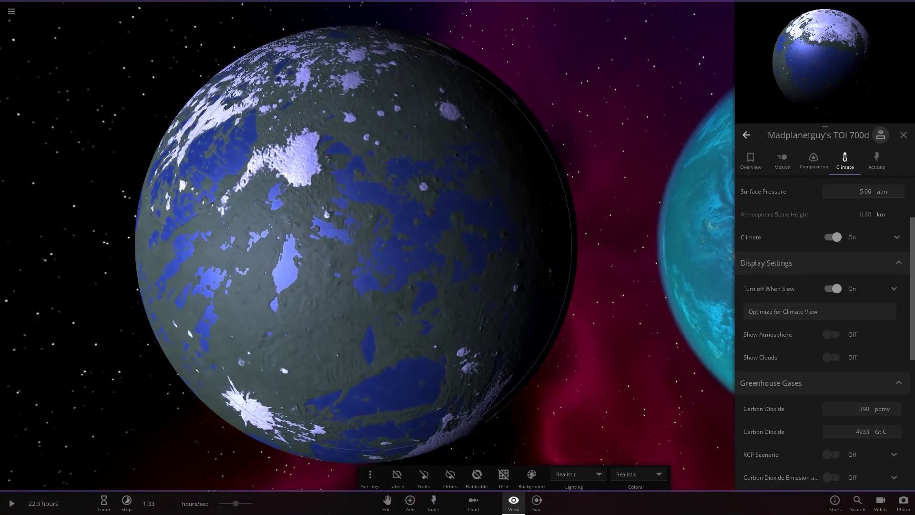
click(832, 237)
click(832, 237)
click(832, 237)
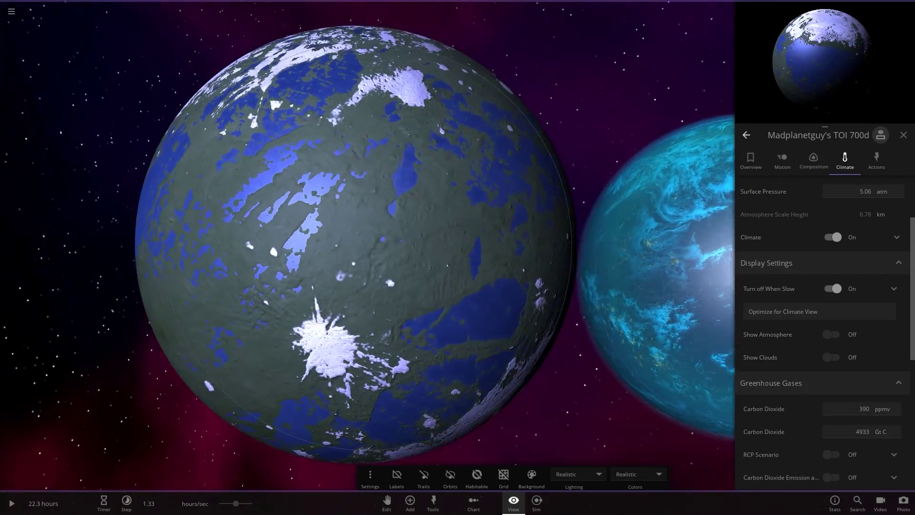
click(832, 334)
click(831, 357)
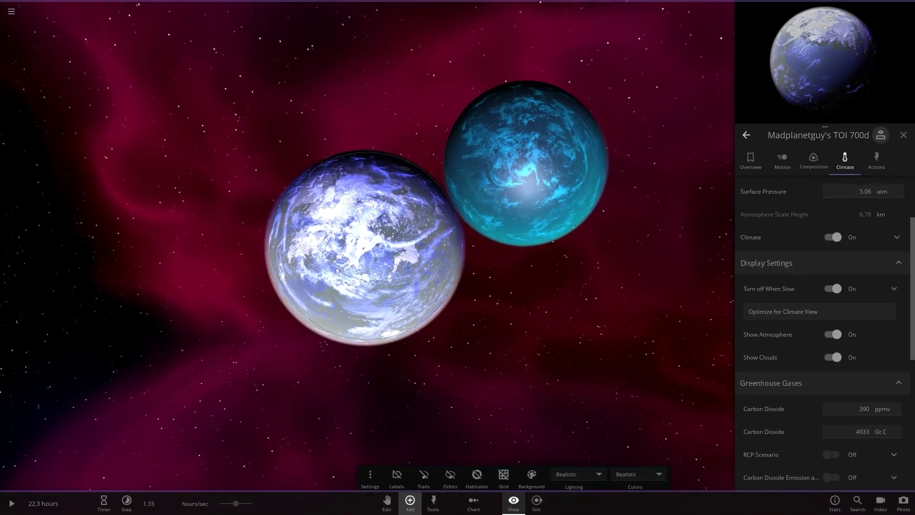
Place the COMP TOI-700_d_Mrm planet at the free end of the row and focus the view on it
click(410, 500)
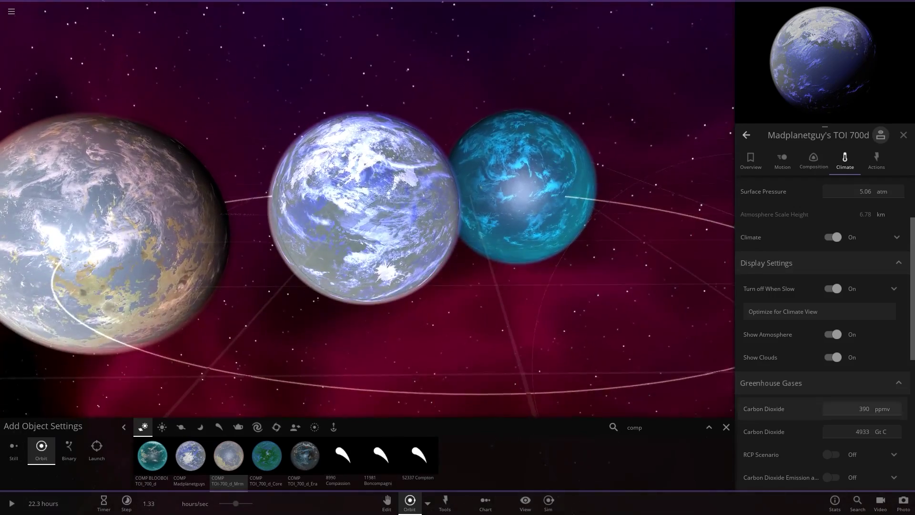
key(Escape)
double_click(109, 279)
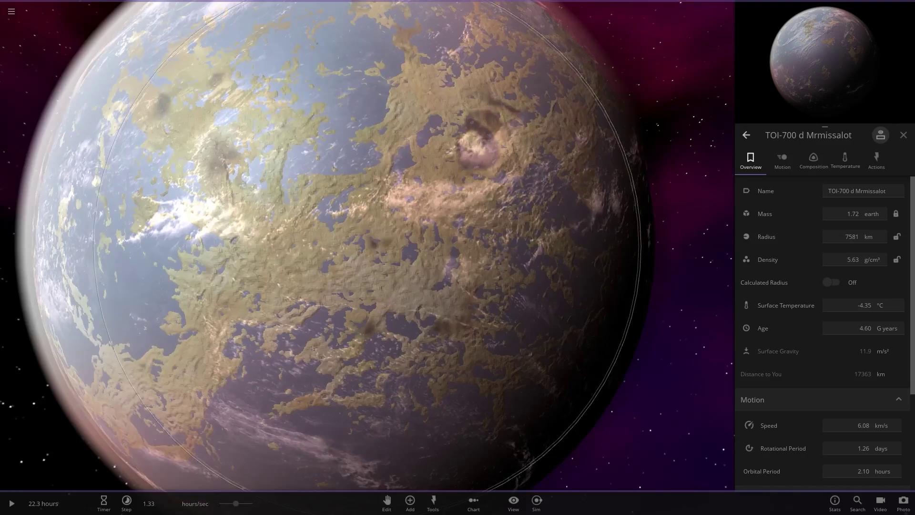
scroll(367, 245, down, 3)
drag(367, 246, 515, 258)
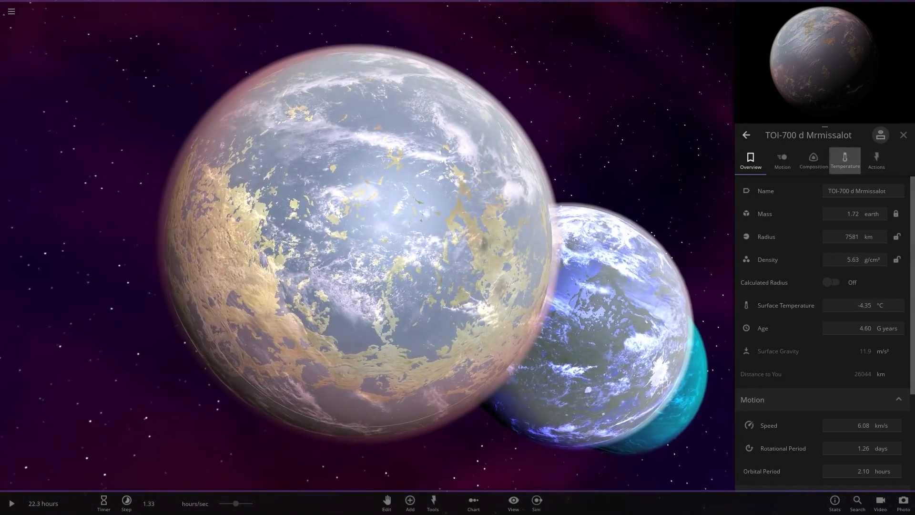
Hide the atmosphere and clouds of TOI-700 d Mrmissalot to inspect its oceans and landmasses
click(845, 159)
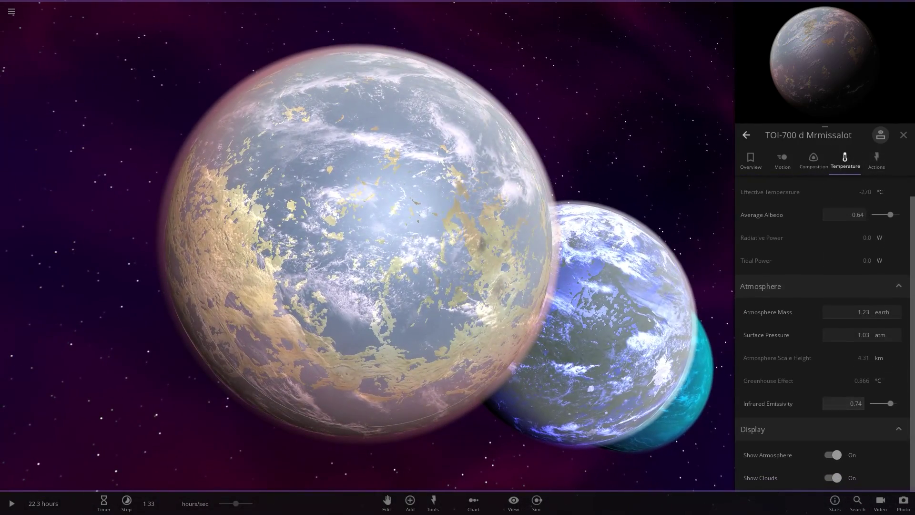
click(832, 455)
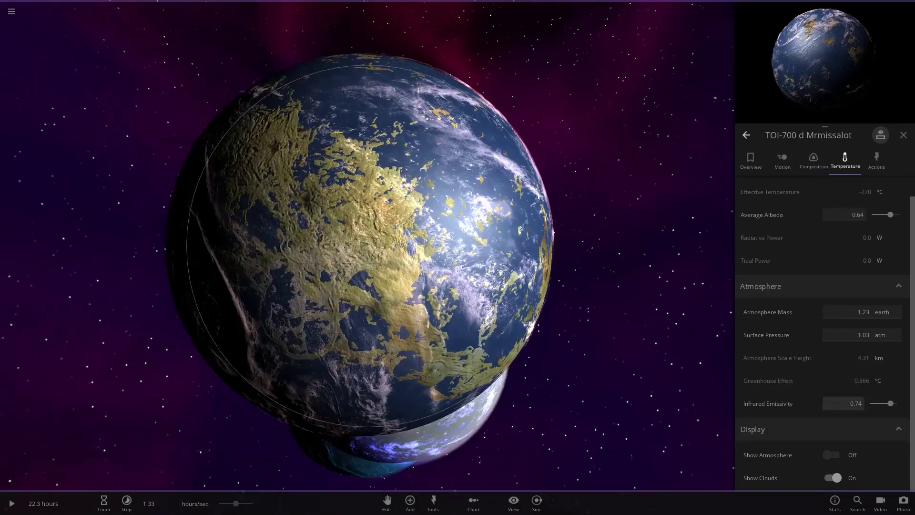
click(832, 478)
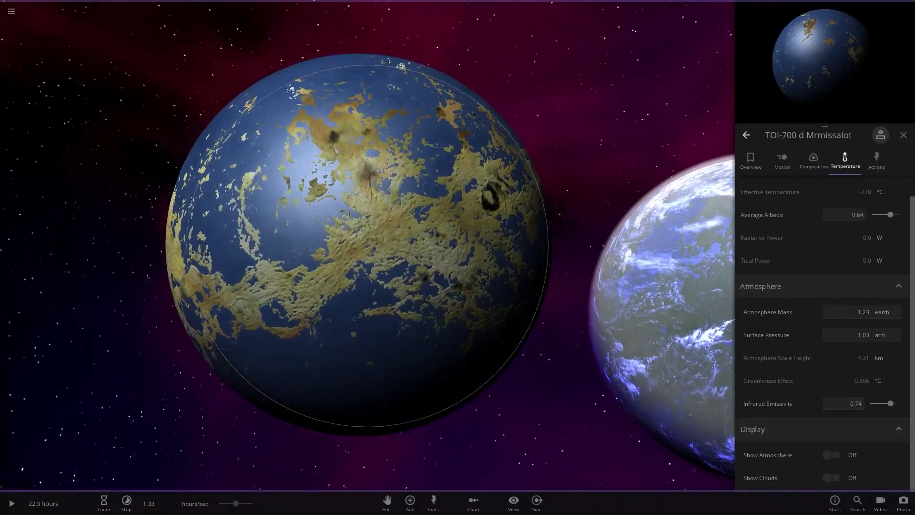
scroll(367, 245, up, 3)
scroll(367, 246, down, 3)
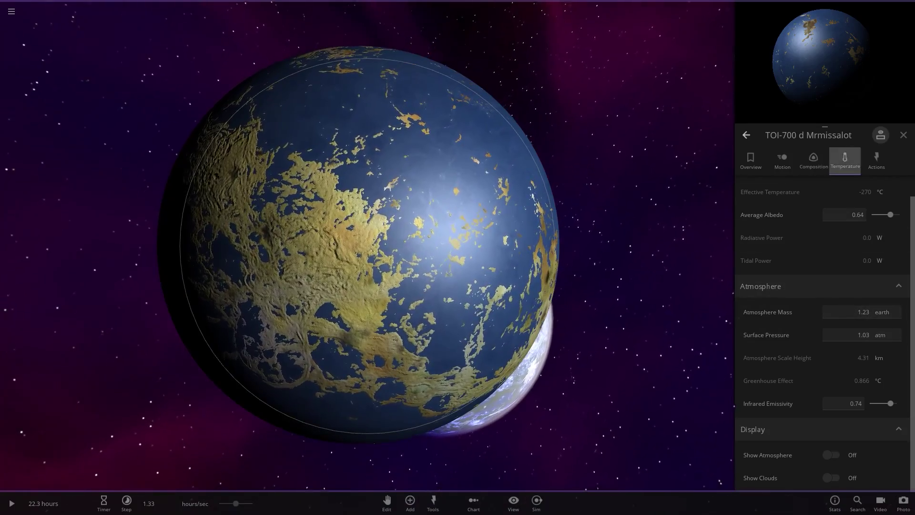
Reduce the water share of TOI-700 d Mrmissalot to 0.0 % and raise it to 0.000900 %
click(813, 161)
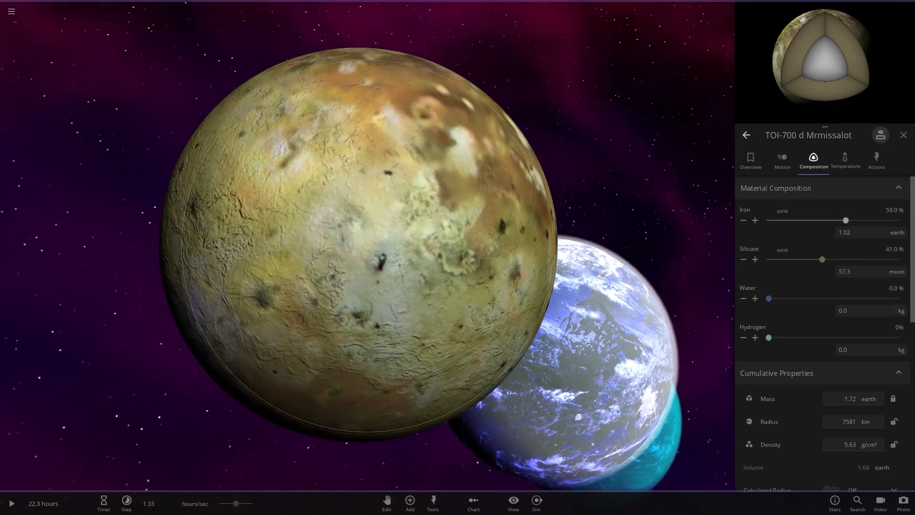
click(755, 298)
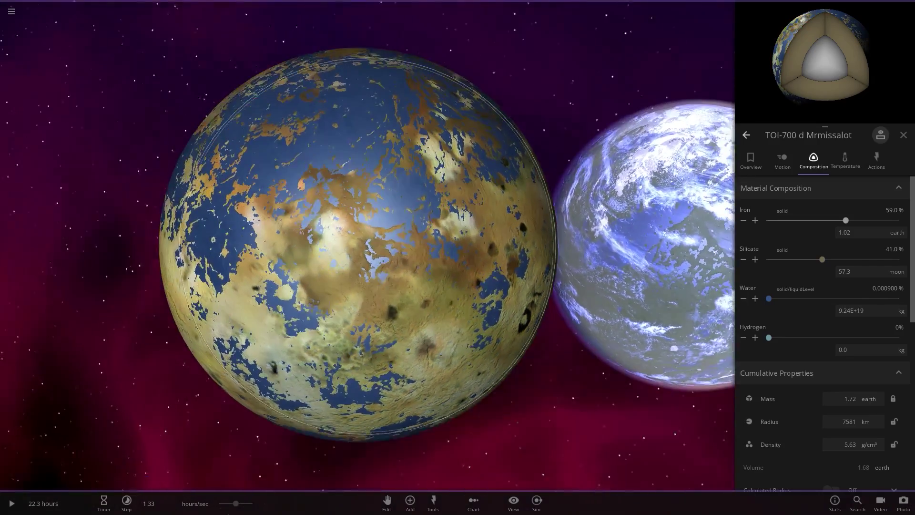
Place a fresh copy of the COMP TOI-700_d_Mrm planet beside the altered one and delete the altered planet
key(a)
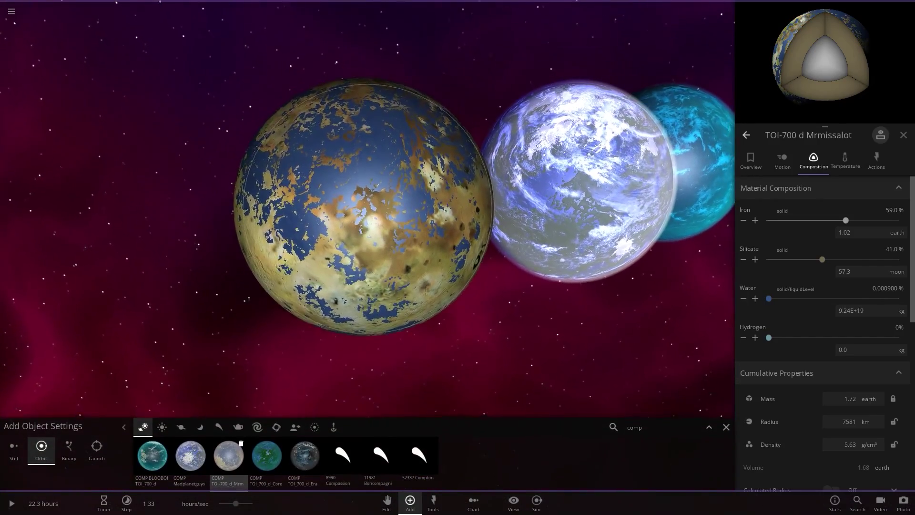
click(102, 250)
key(Escape)
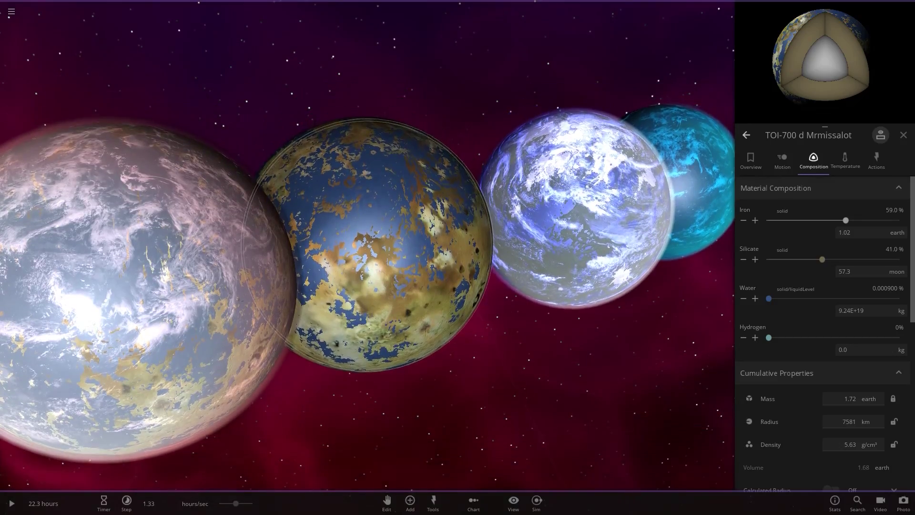
key(Delete)
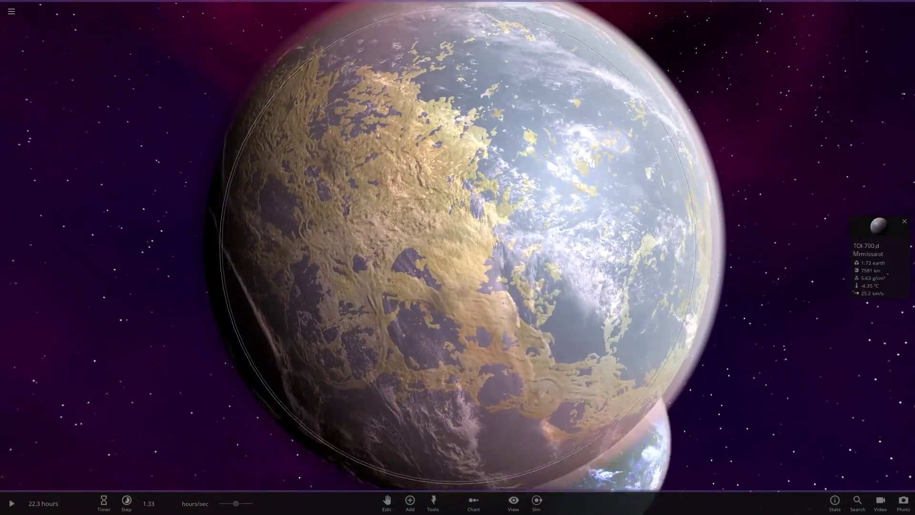
Move the new TOI-700 d Mrmissalot planet closer to the other two planets
scroll(457, 245, down, 5)
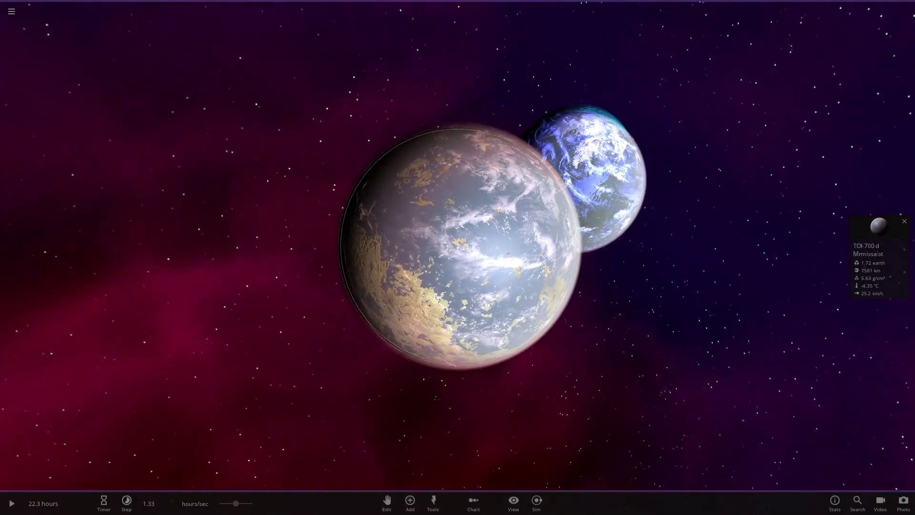
click(386, 499)
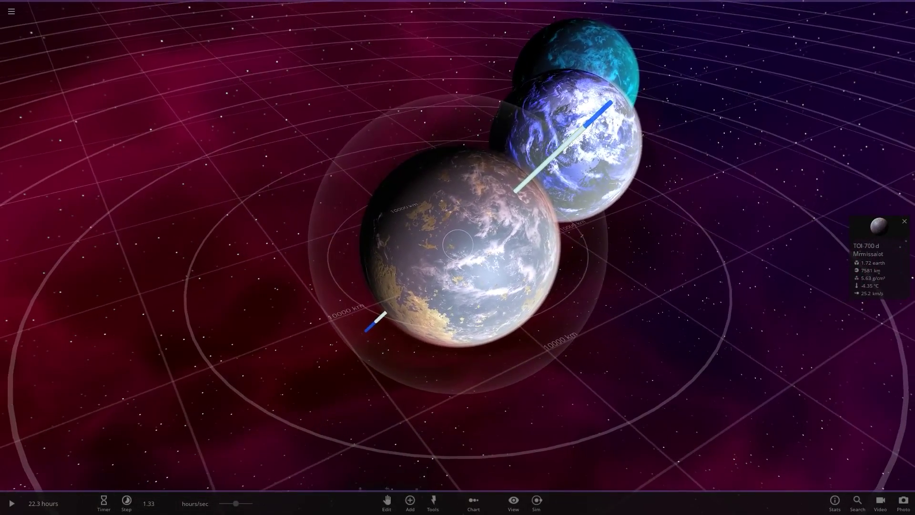
click(387, 500)
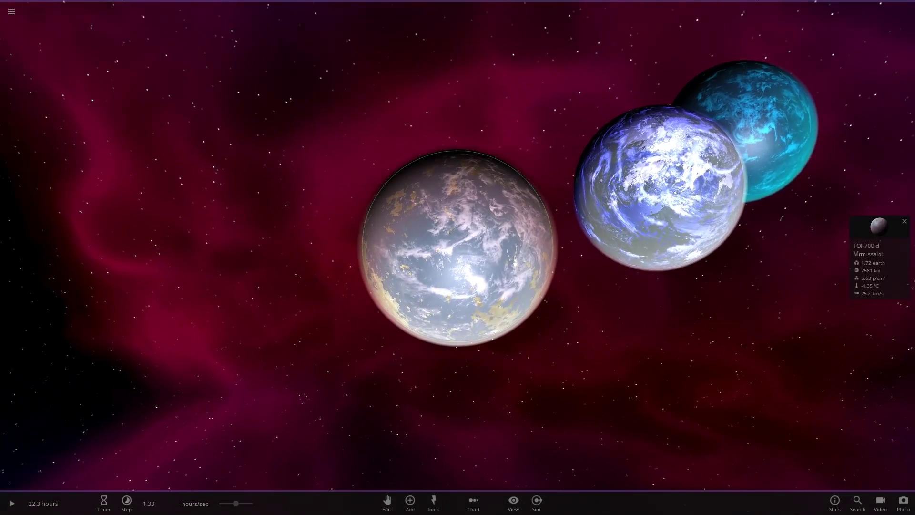
Place the COMP TOI_700_d_Core planet on the free side of TOI-700 d Mrmissalot and open its properties
click(410, 500)
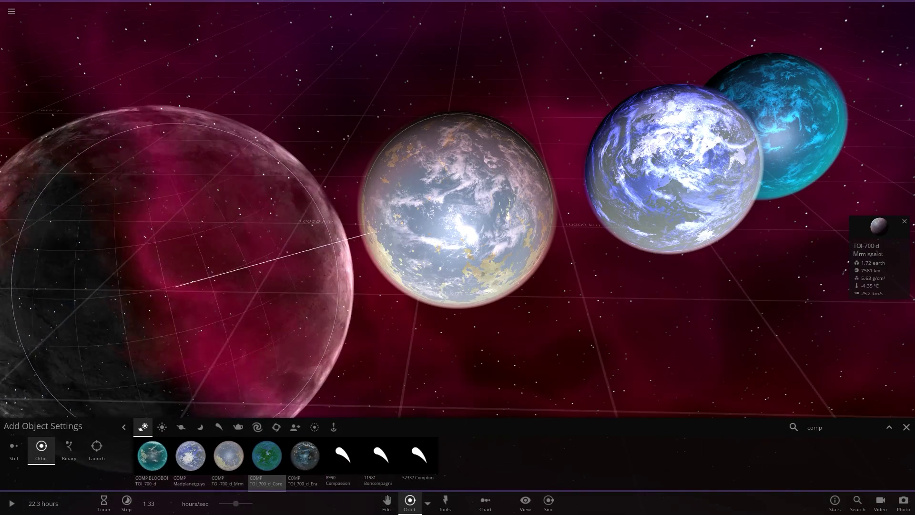
click(255, 237)
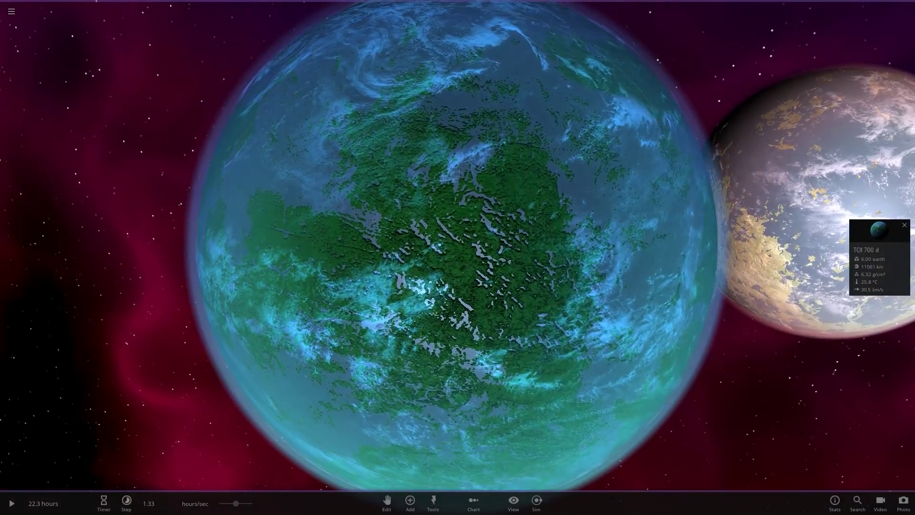
click(879, 231)
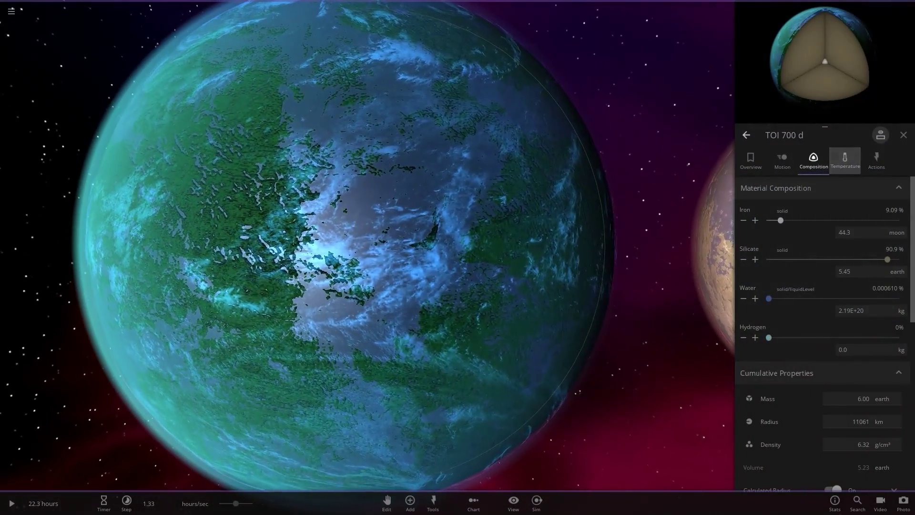
Hide the atmosphere and clouds of the green TOI 700 d to inspect its surface, and show them again
click(845, 160)
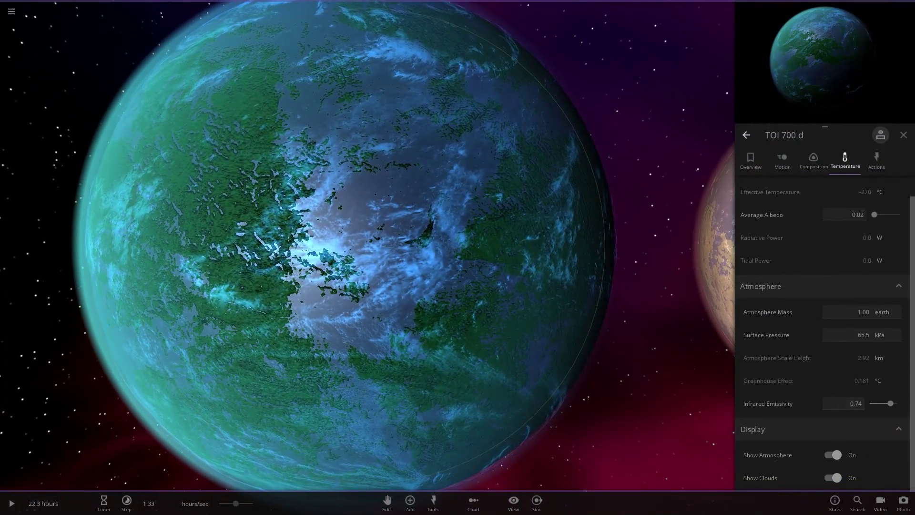
click(833, 455)
click(833, 477)
scroll(367, 246, down, 5)
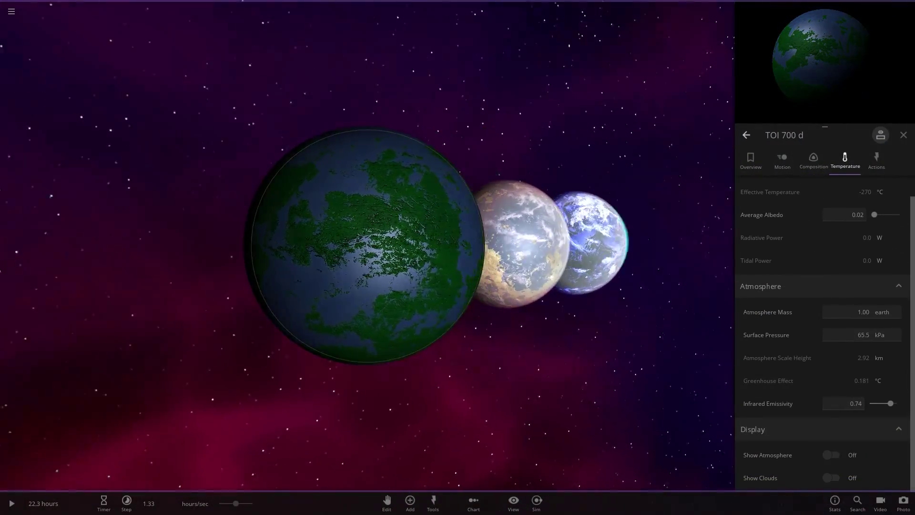
click(831, 454)
click(831, 478)
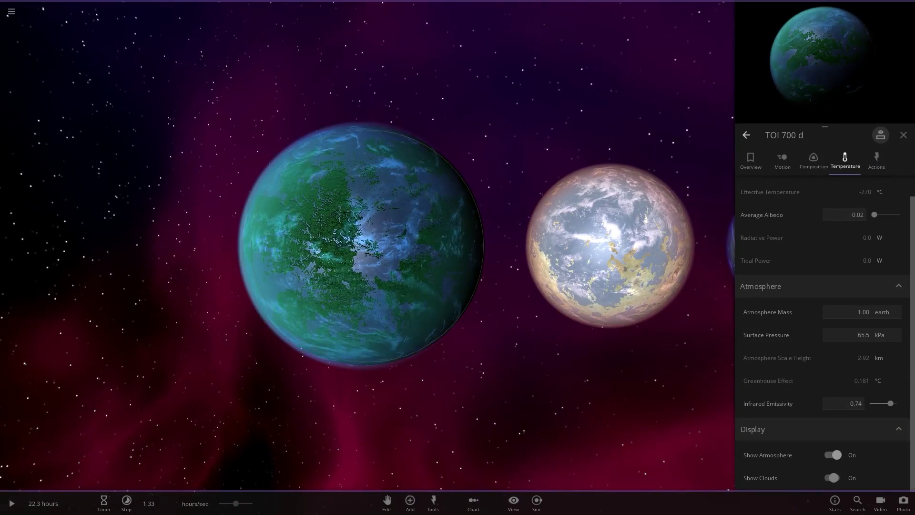
Set the radius of the green TOI 700 d to 6700 km with its density locked
scroll(825, 286, up, 1)
click(751, 161)
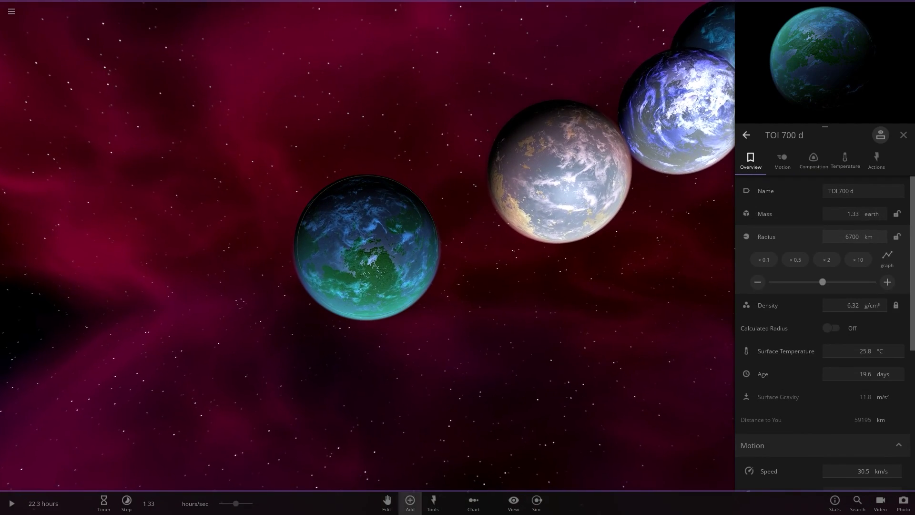
Place the COMP TOI_700_d_Era planet on the free side of the green TOI 700 d and open its properties
click(409, 503)
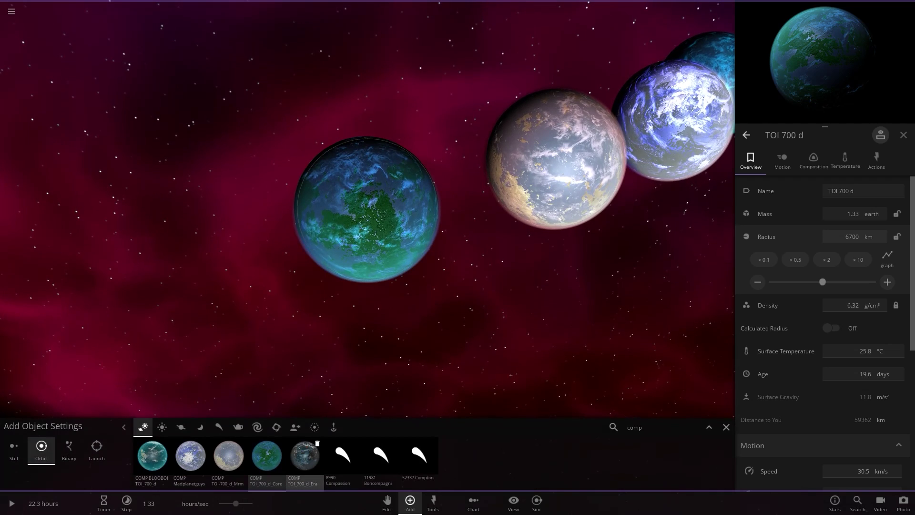
click(305, 456)
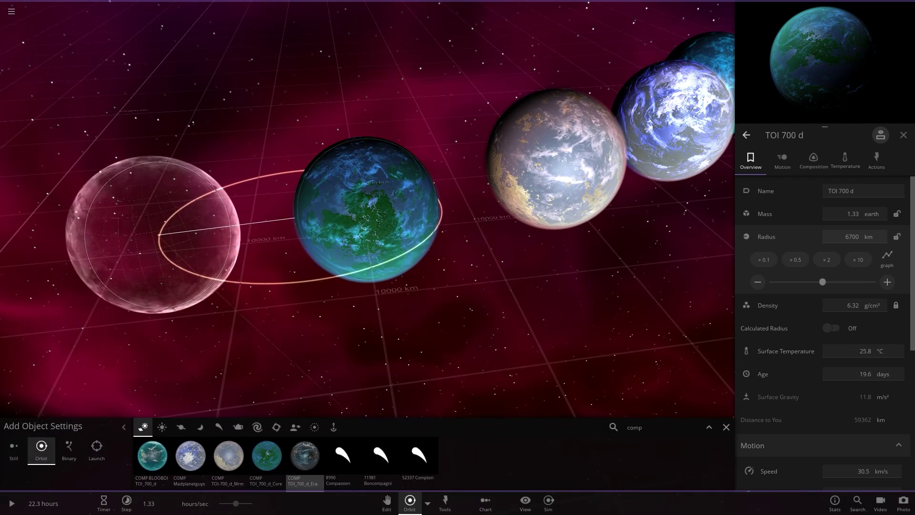
click(123, 244)
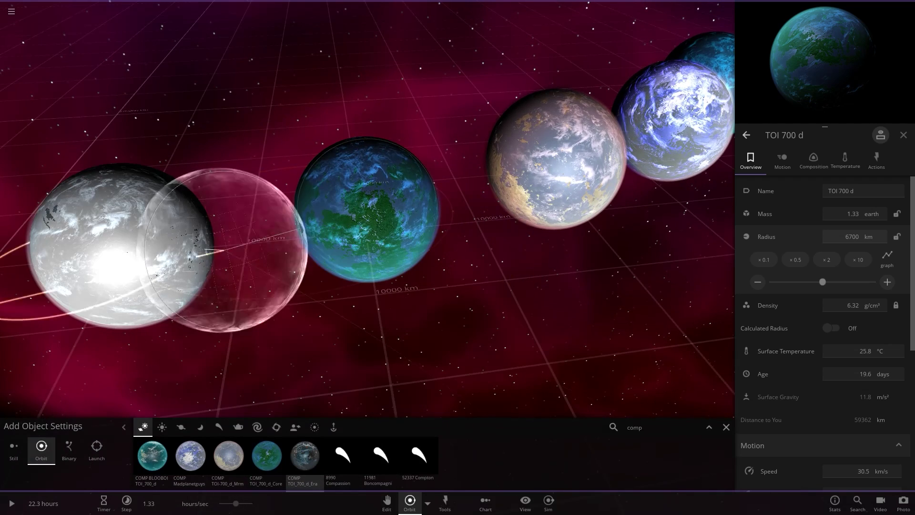
click(726, 426)
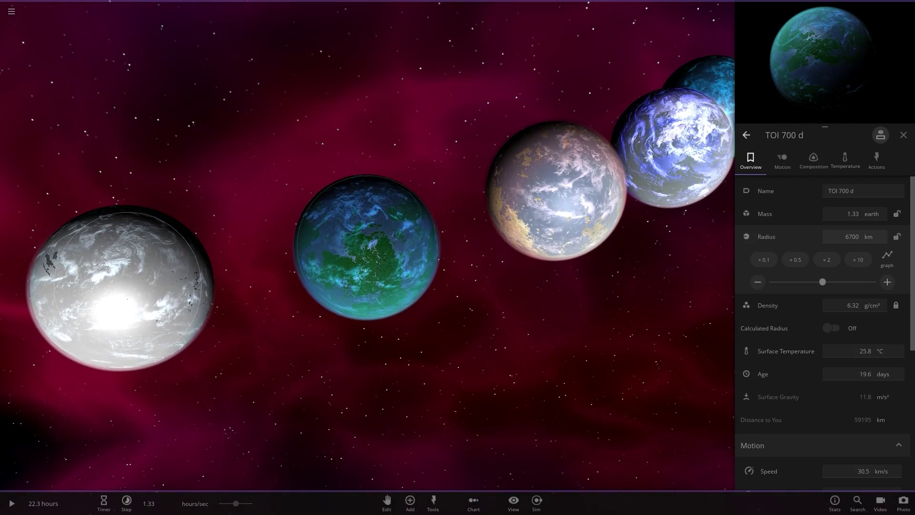
click(120, 281)
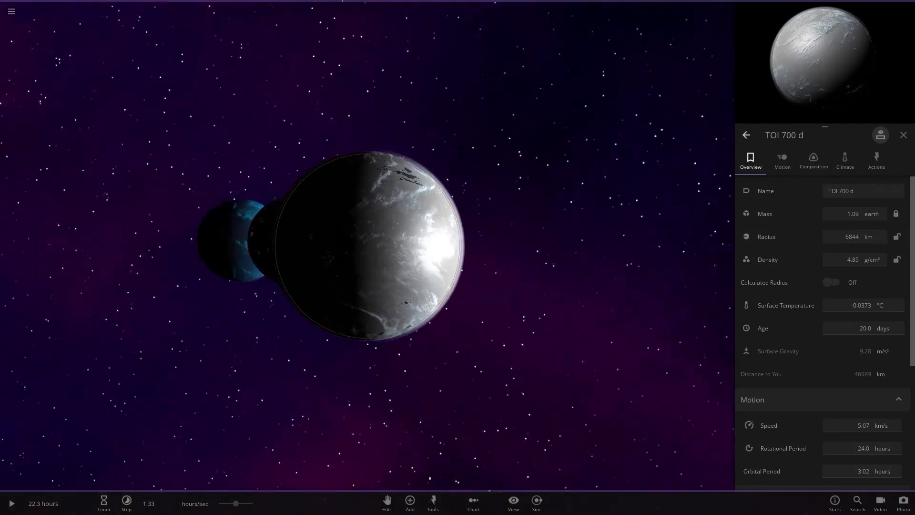
Set the white TOI 700 d's water content to 0.000601 % and its surface temperature to 20 °C
click(814, 160)
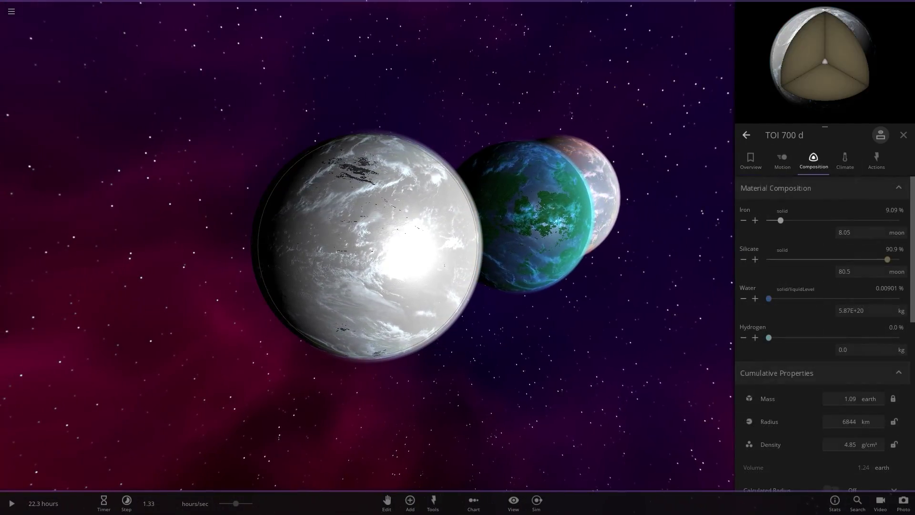
click(744, 299)
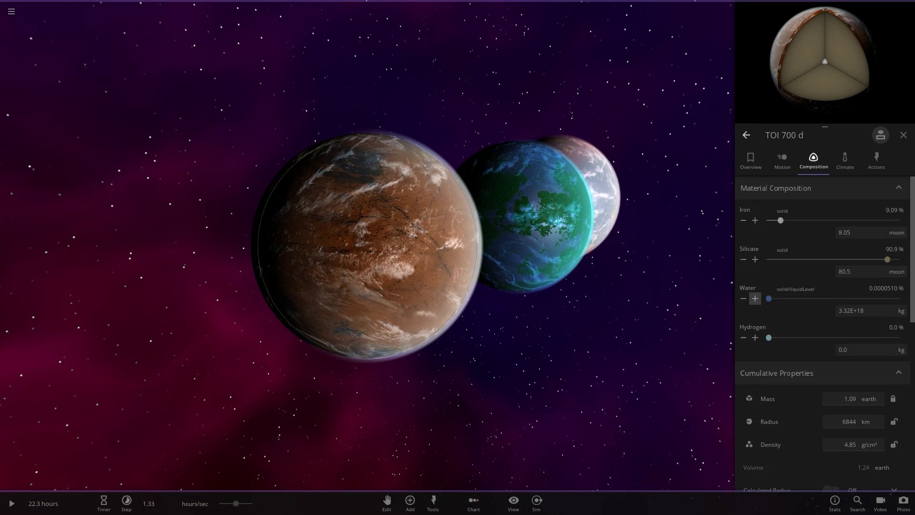
click(755, 299)
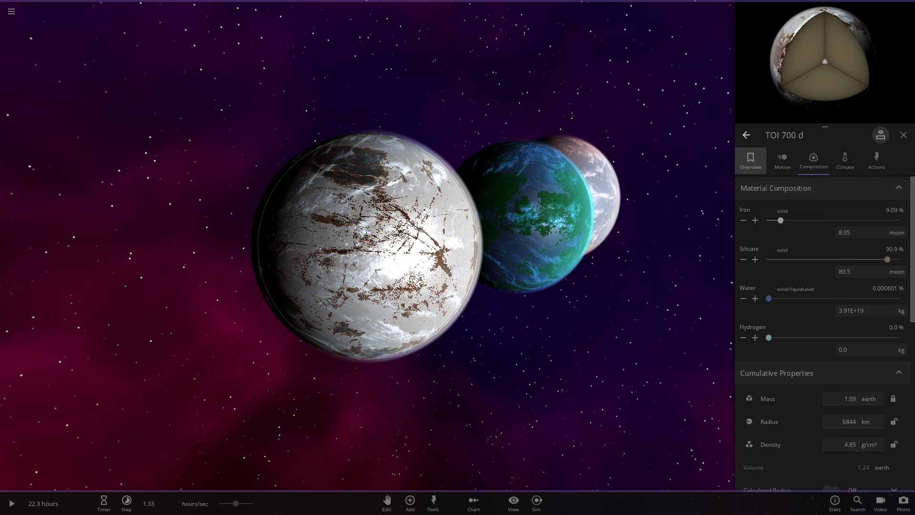
click(750, 161)
click(861, 305)
text(20)
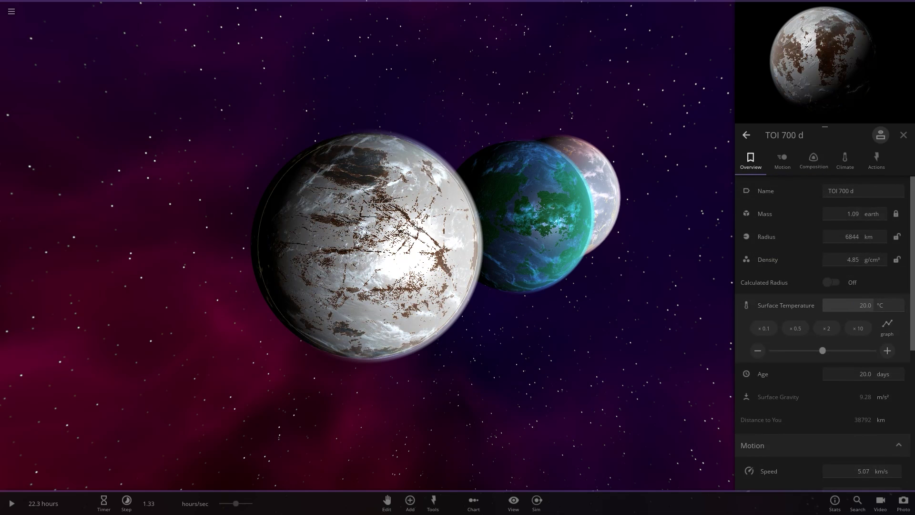
Delete the other four planets so that only the white-and-brown TOI 700 d remains
scroll(367, 246, down, 5)
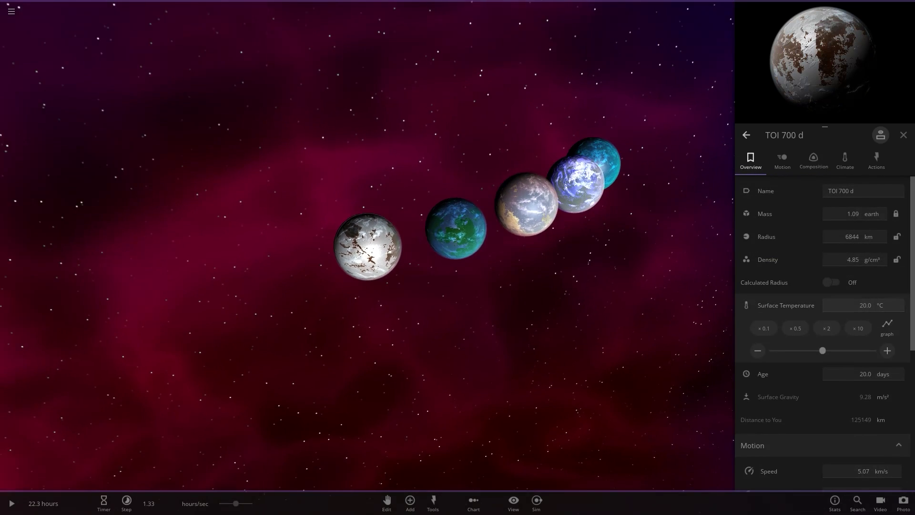
click(614, 171)
key(Delete)
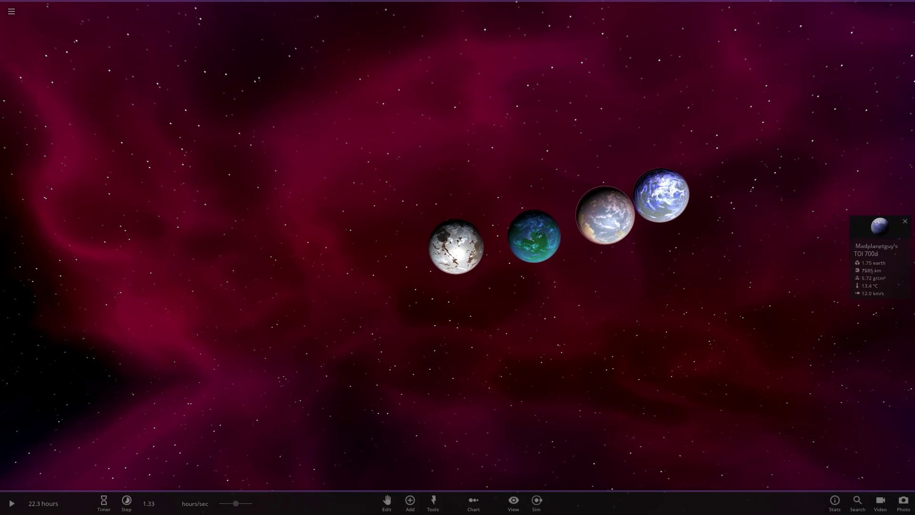
key(Delete)
key(Delete)
key(Delete)
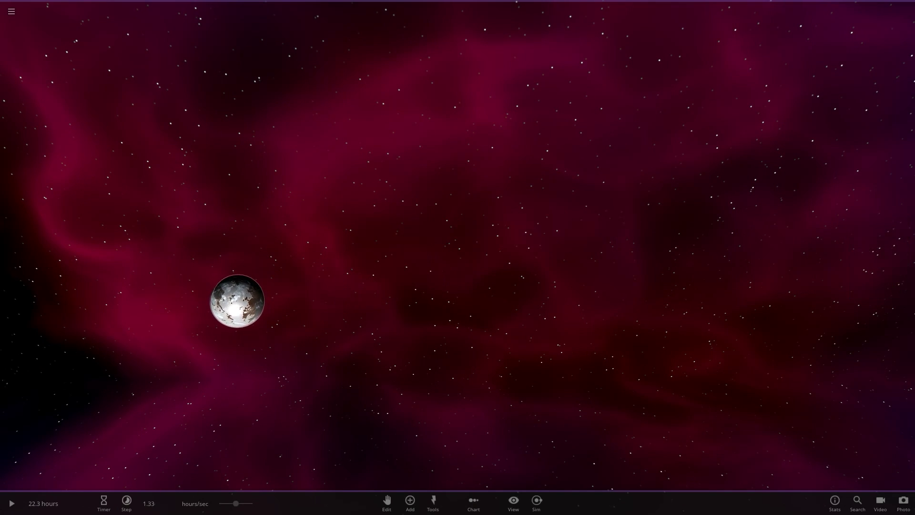
Select the remaining TOI 700 d, run the simulation briefly with its properties open, and pause it
click(237, 301)
click(410, 503)
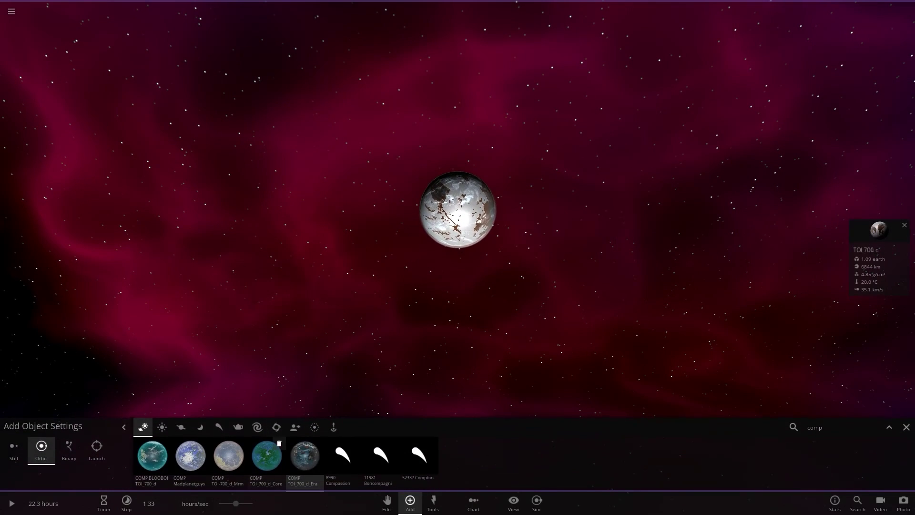
key(Escape)
key(space)
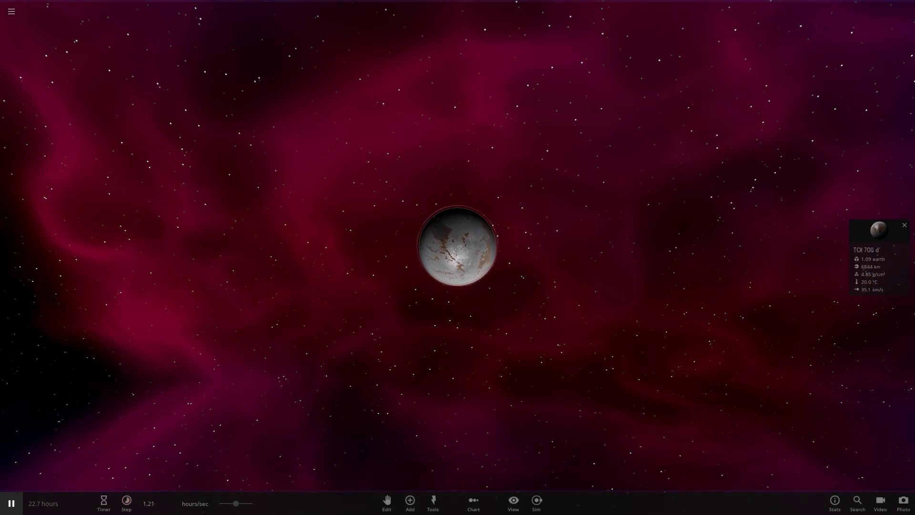
click(878, 257)
key(space)
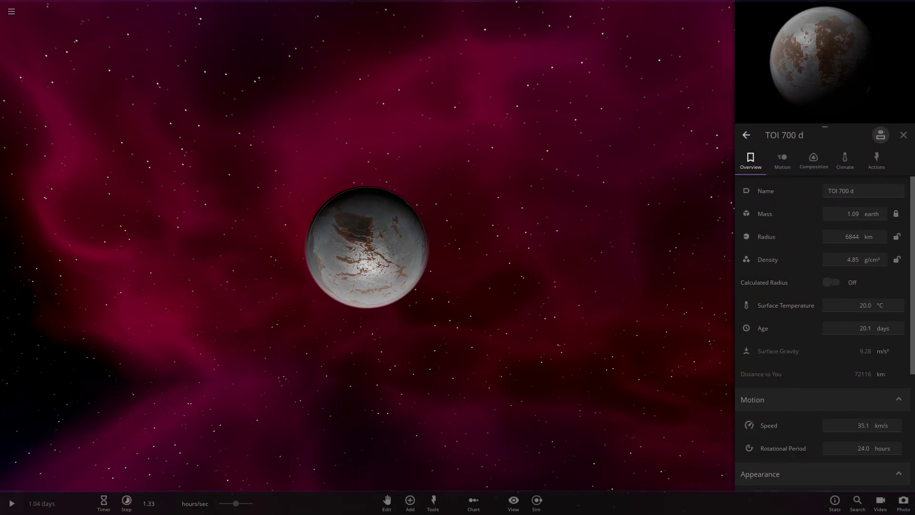
Set the remaining TOI 700 d's surface temperature to 30 °C and reduce its water content to 0.000401 %
click(853, 305)
text(3)
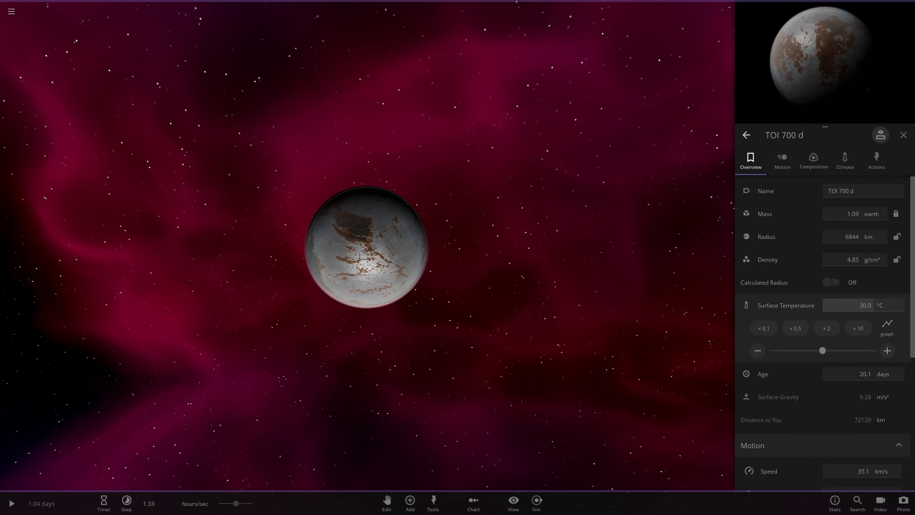
drag(620, 215, 525, 267)
scroll(524, 267, up, 4)
click(813, 161)
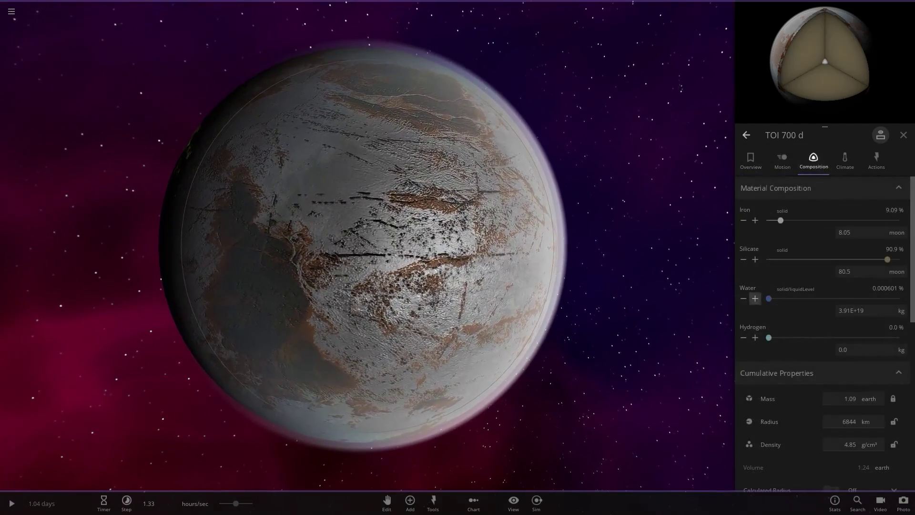
click(743, 298)
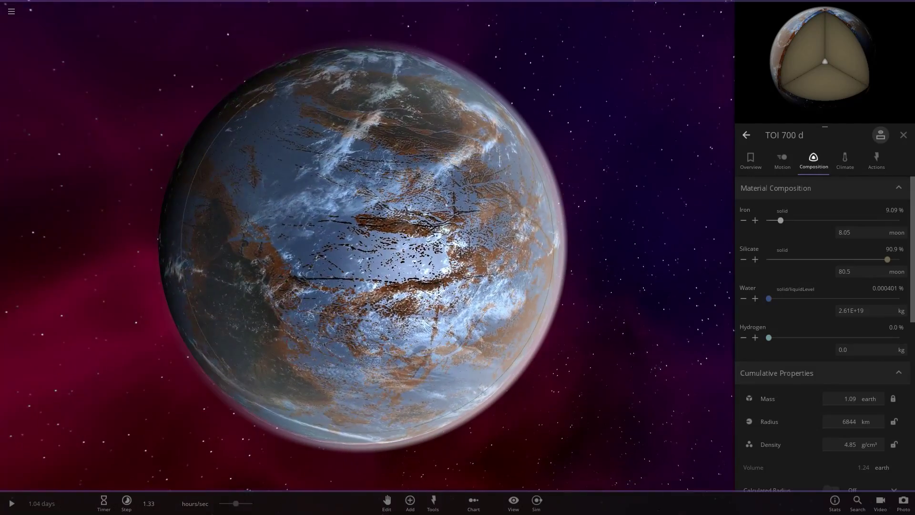
Place the COMP TOI_700_d_Core and COMP TOI-700_d_Mrm planets on one side of the brown-and-blue TOI 700 d
click(410, 503)
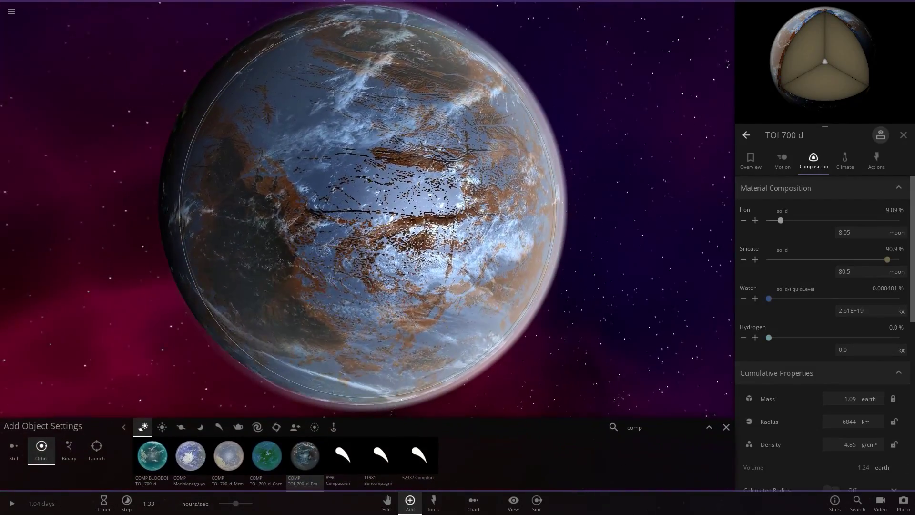
scroll(367, 208, down, 3)
right_drag(525, 214, 333, 219)
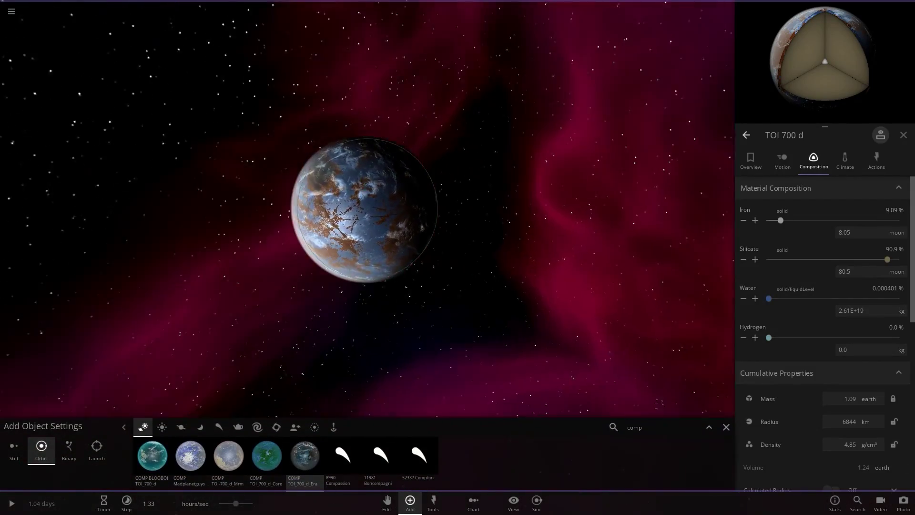
click(278, 448)
scroll(508, 216, down, 1)
click(506, 153)
click(229, 456)
click(466, 282)
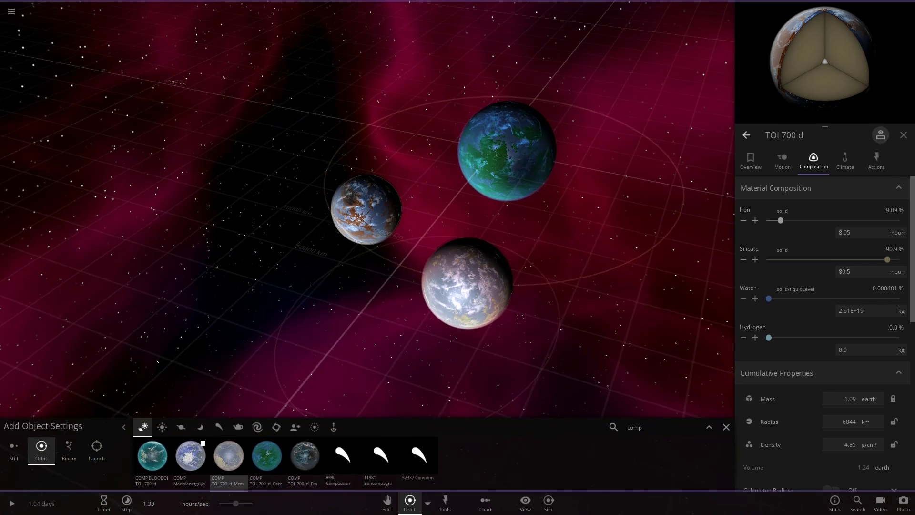
Add the COMP Madplanetguys and COMP BLOOBOI planets on the opposite side of the brown-and-blue TOI 700 d
click(190, 455)
click(257, 309)
click(152, 456)
click(191, 208)
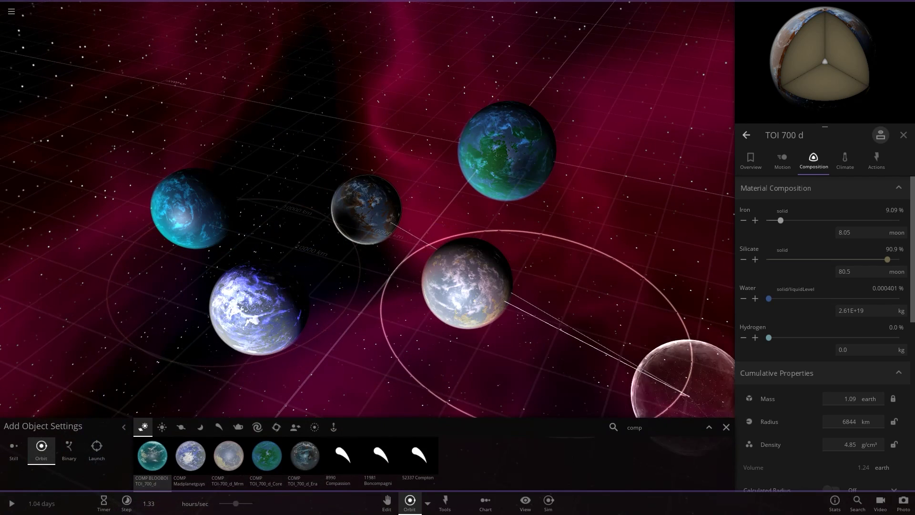
key(Escape)
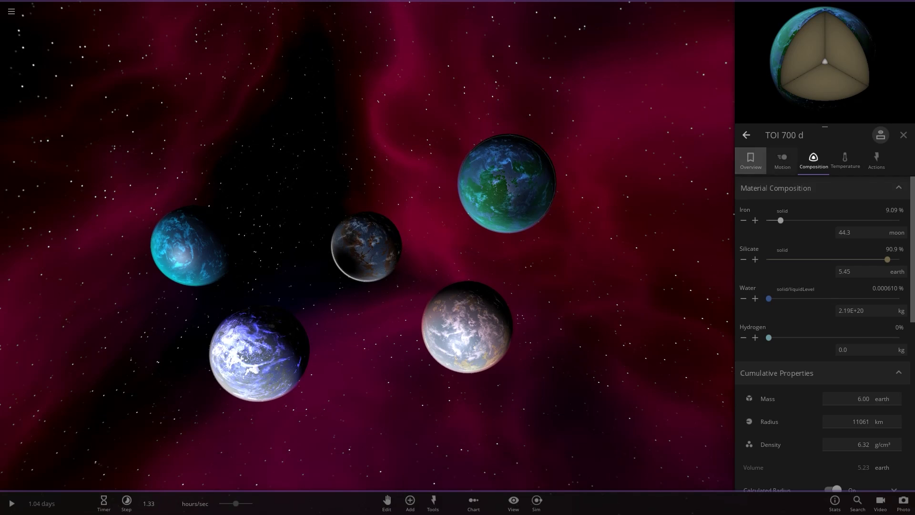
Set the green TOI 700 d's radius to 7100 km and line up all the planets with the 1D Radius chart
click(750, 161)
click(848, 236)
text(710)
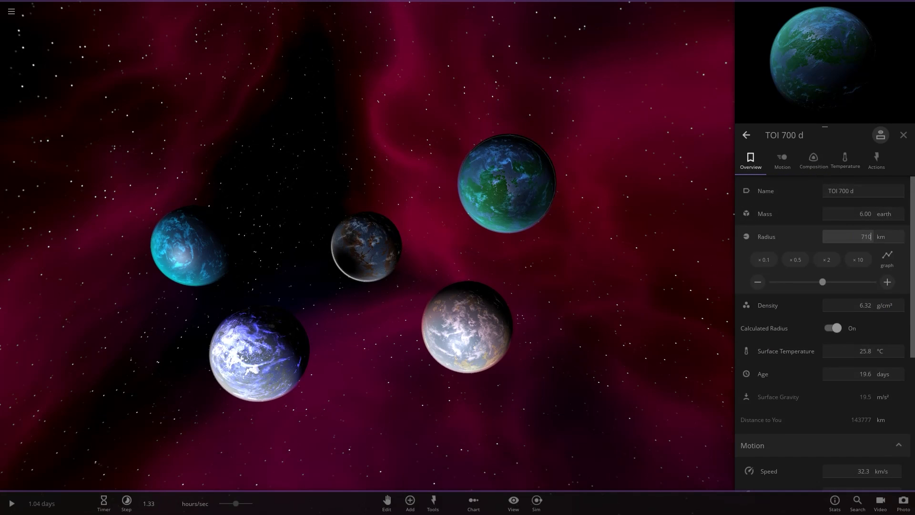
text(0)
key(Return)
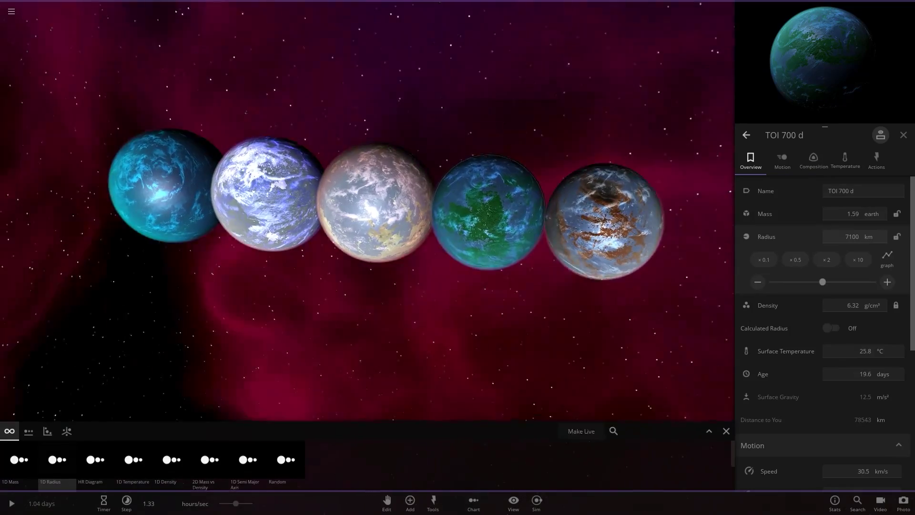
key(Escape)
scroll(367, 210, down, 3)
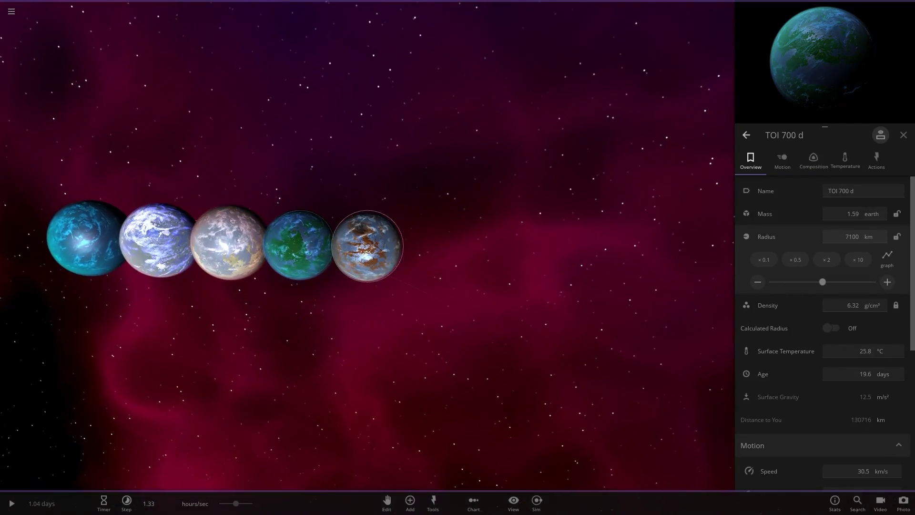
Open the properties of the brown-and-blue TOI 700 d and examine its surface and clouds up close
double_click(366, 247)
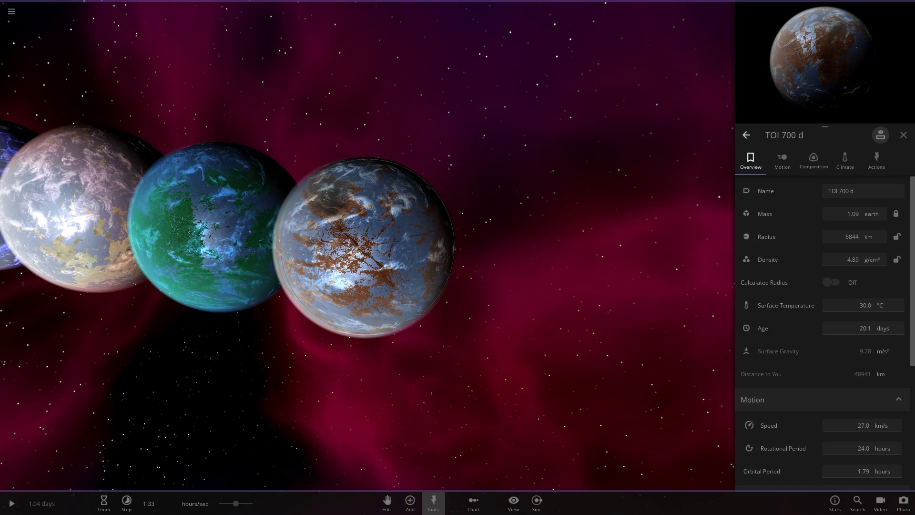
scroll(367, 246, up, 2)
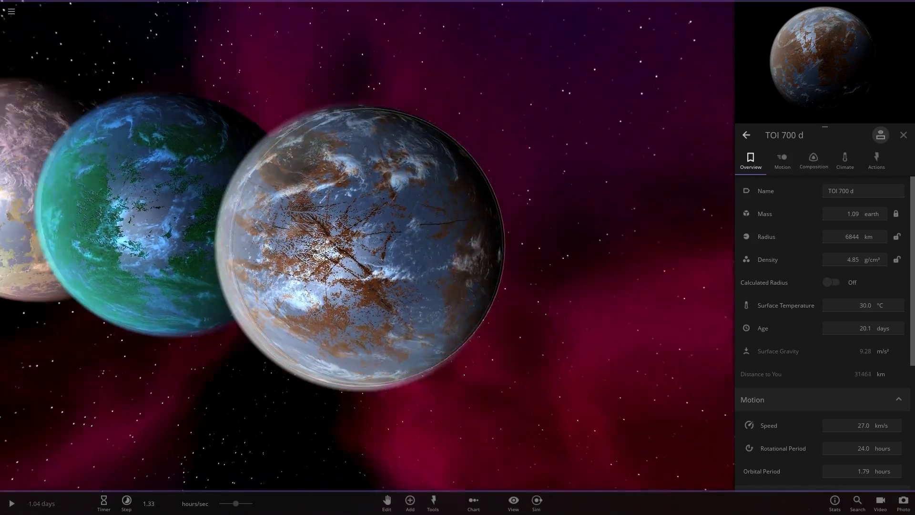
scroll(367, 245, up, 6)
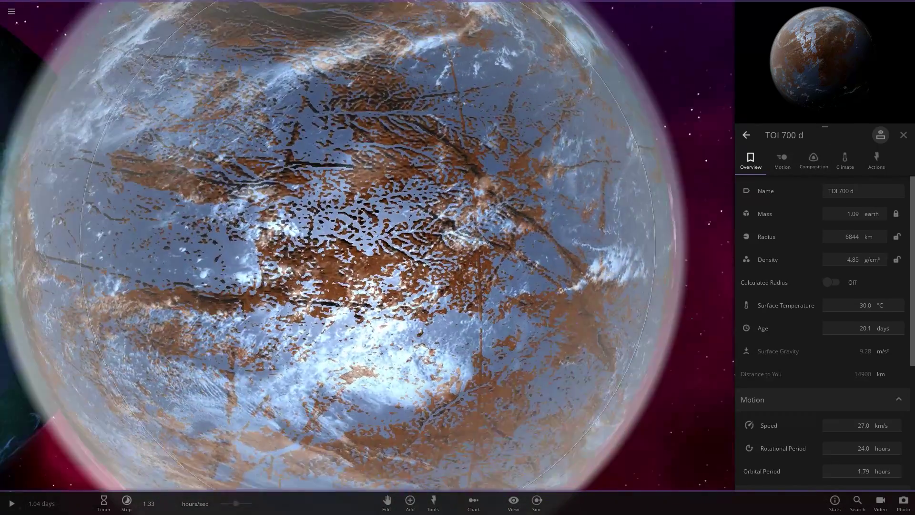
scroll(367, 246, down, 4)
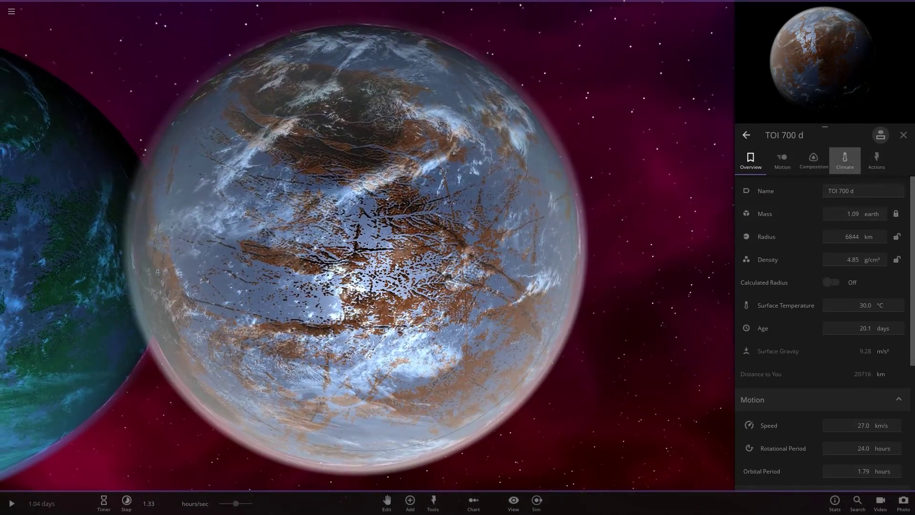
Hide the atmosphere and clouds of the brown-and-blue TOI 700 d to inspect its surface, and show them again
click(844, 160)
scroll(825, 305, down, 2)
click(831, 328)
click(832, 351)
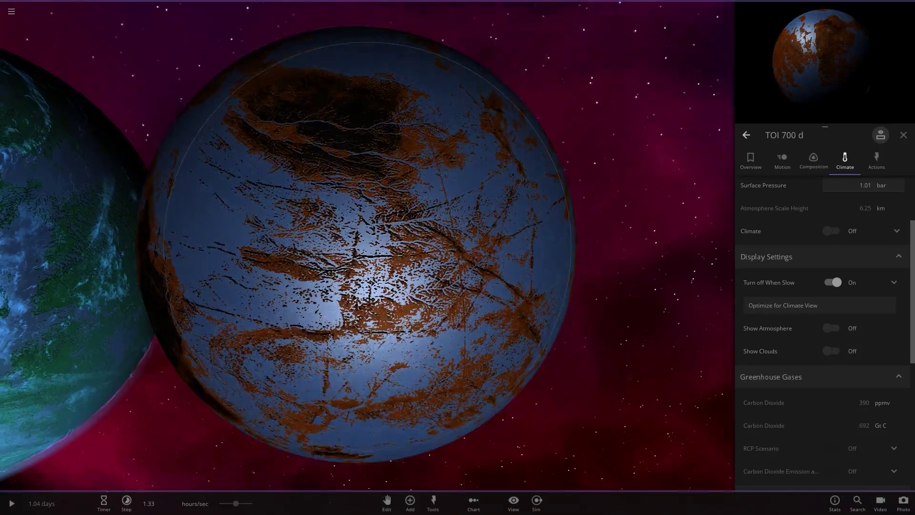
drag(367, 200, 381, 186)
scroll(367, 245, up, 3)
scroll(366, 245, down, 4)
drag(367, 245, 334, 224)
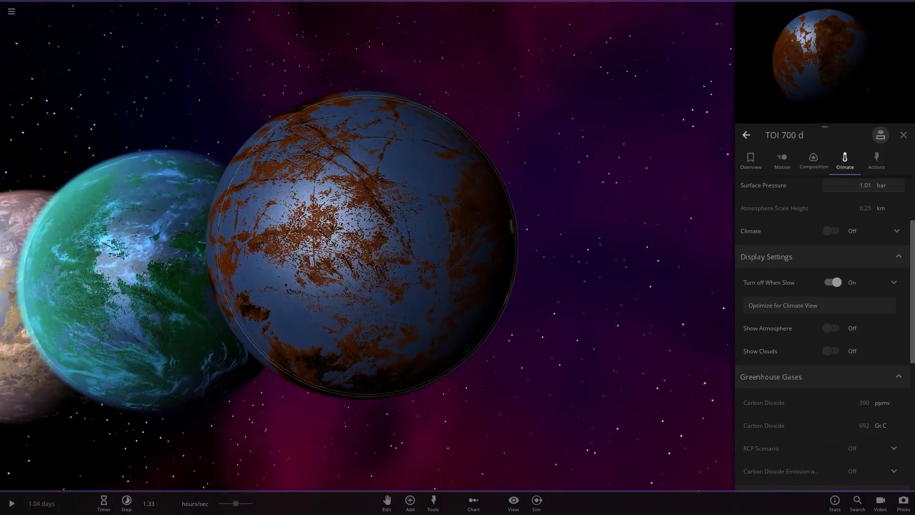
click(832, 328)
click(831, 351)
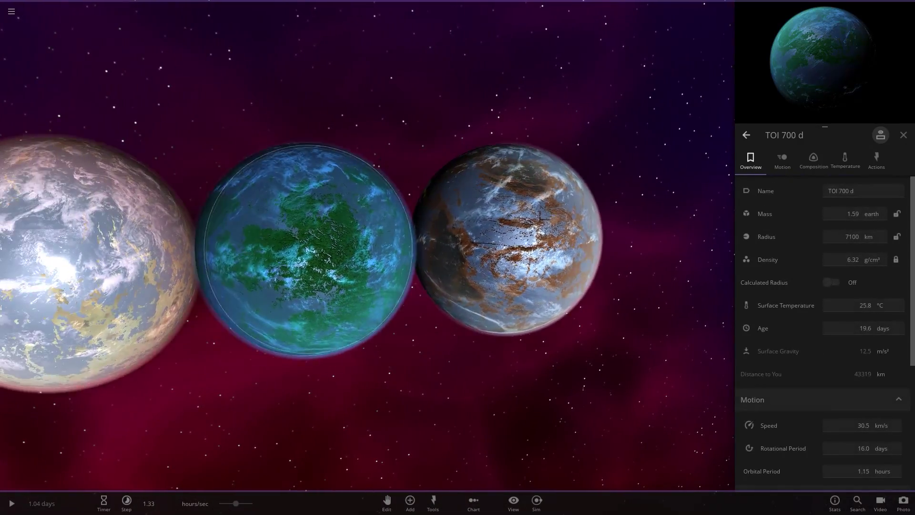
Toggle the atmosphere and climate display of the white-and-blue TOI 700 d to inspect its surface, leaving both on
click(410, 500)
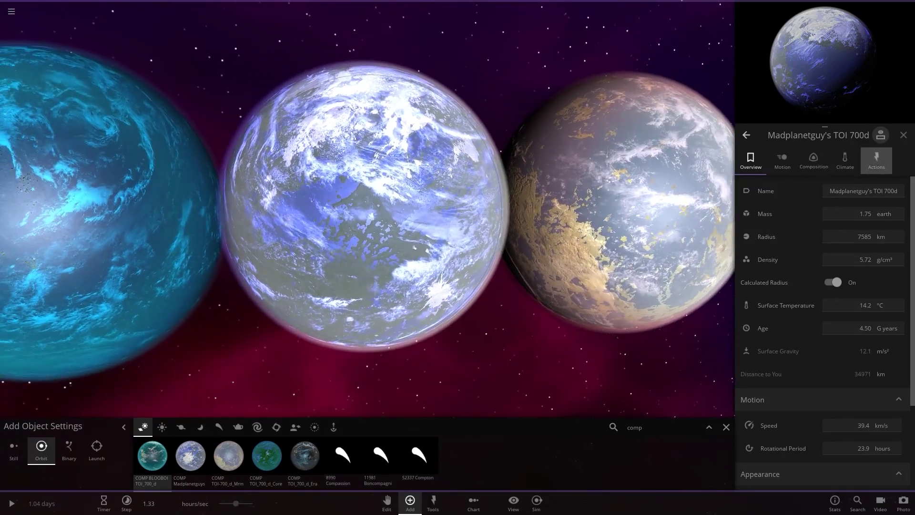
click(845, 159)
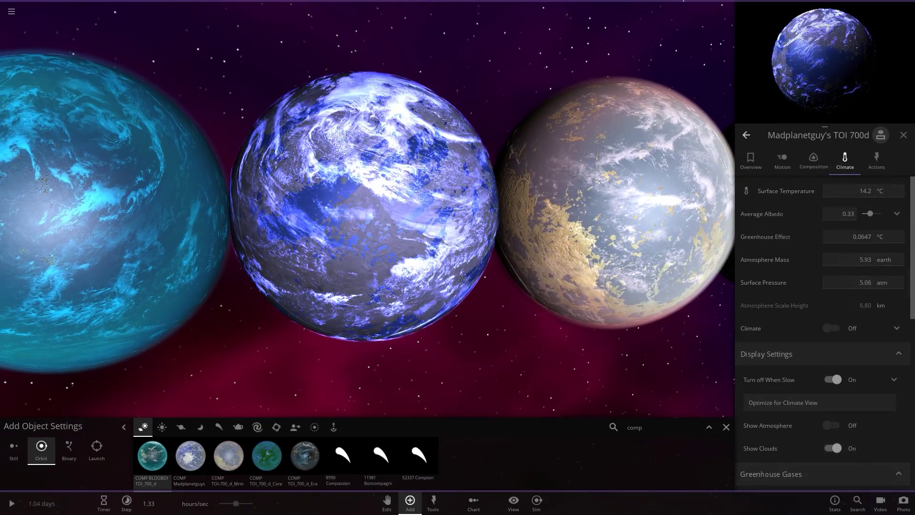
click(831, 425)
scroll(367, 209, down, 4)
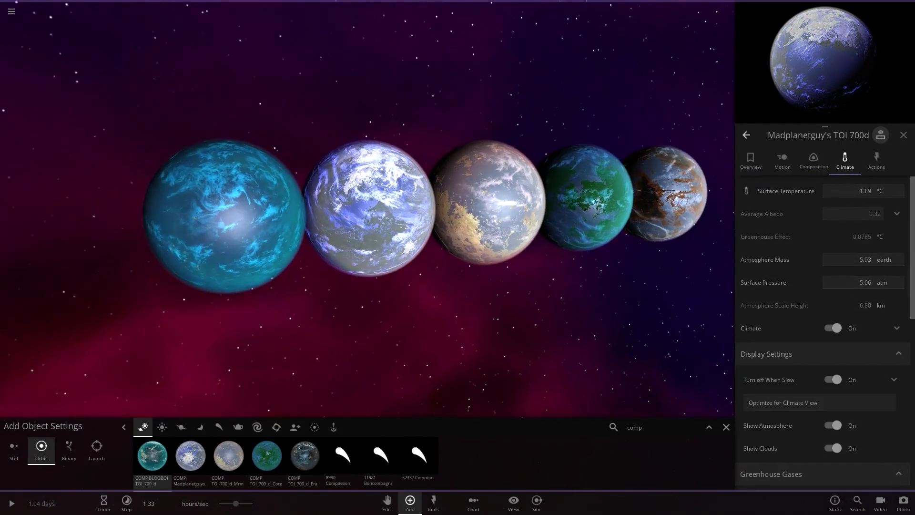
Open the teal TOI 700 d's material composition and raise its water share to 0.003 %
double_click(249, 235)
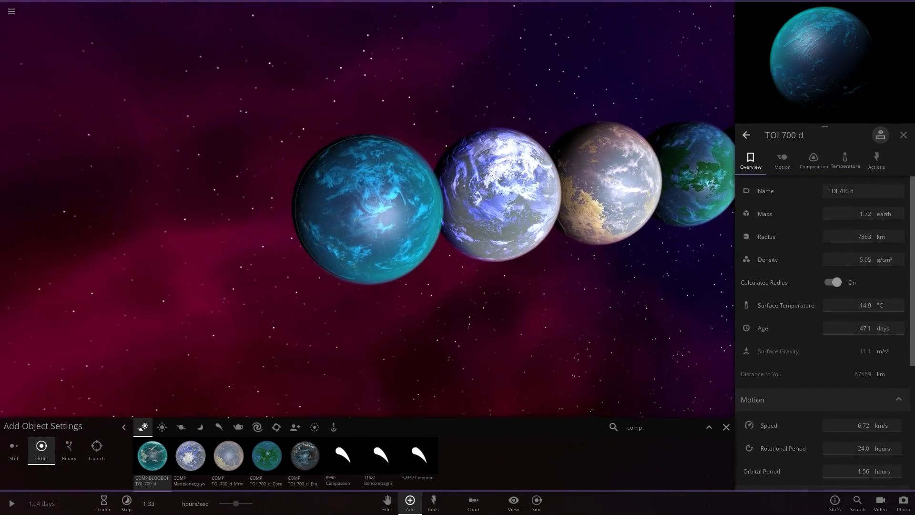
right_drag(305, 200, 400, 219)
scroll(368, 208, up, 3)
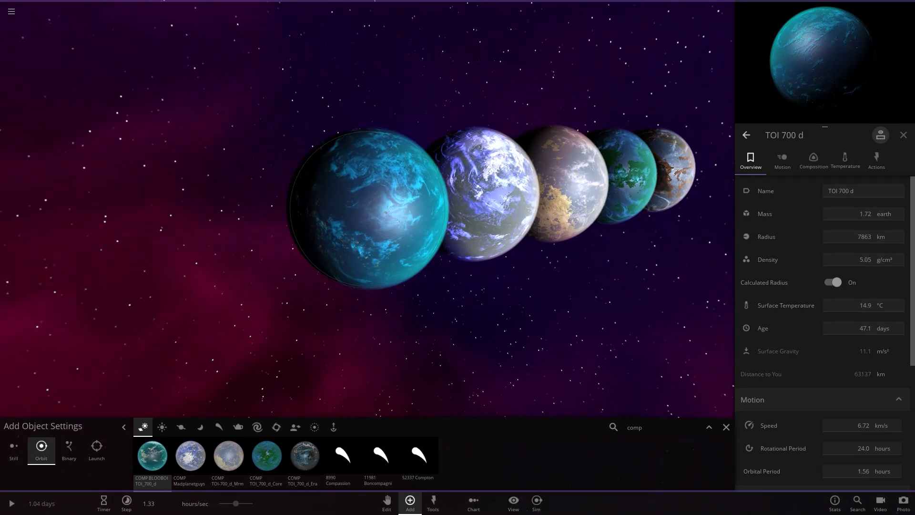
click(814, 160)
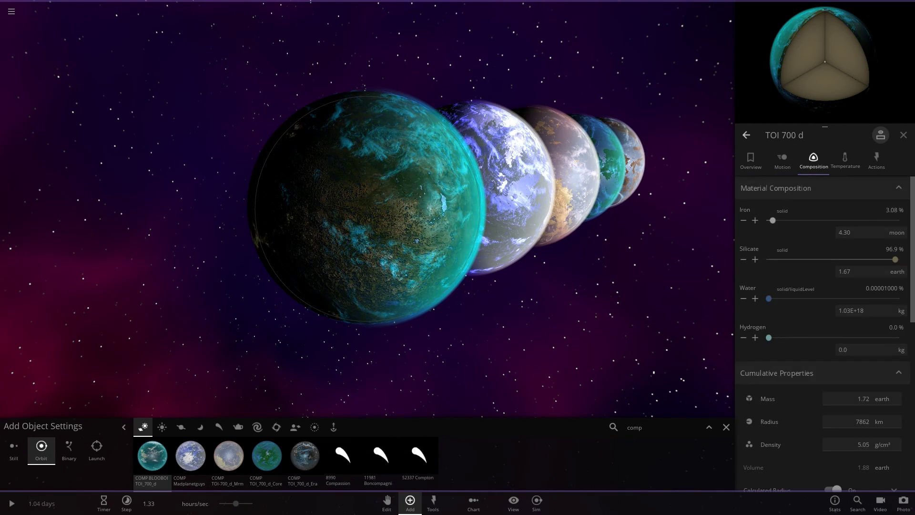
click(755, 299)
click(755, 299)
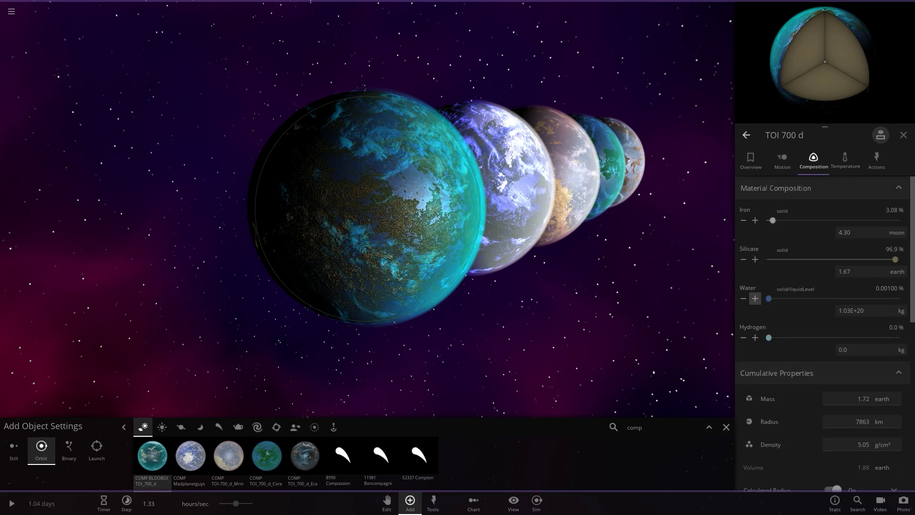
right_drag(477, 286, 429, 286)
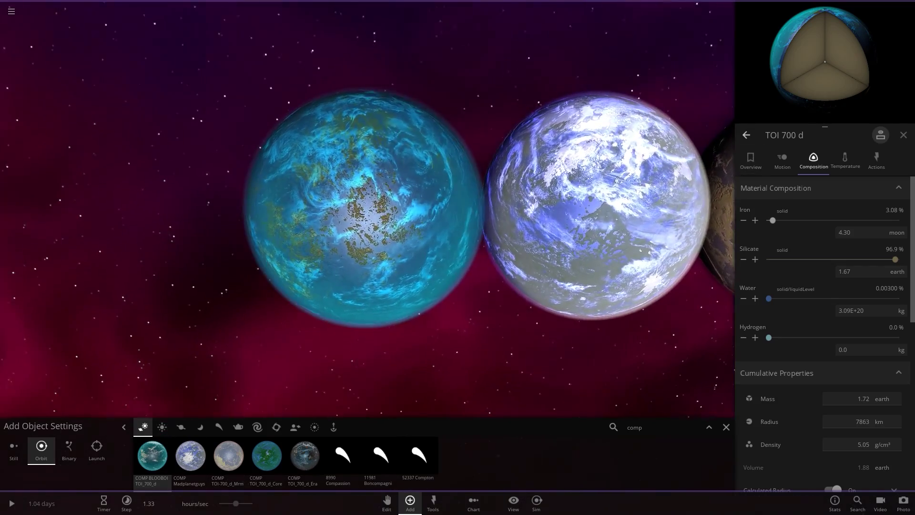
Close the teal planet's properties and the object library, and view all five planets side by side
scroll(458, 207, down, 3)
double_click(768, 209)
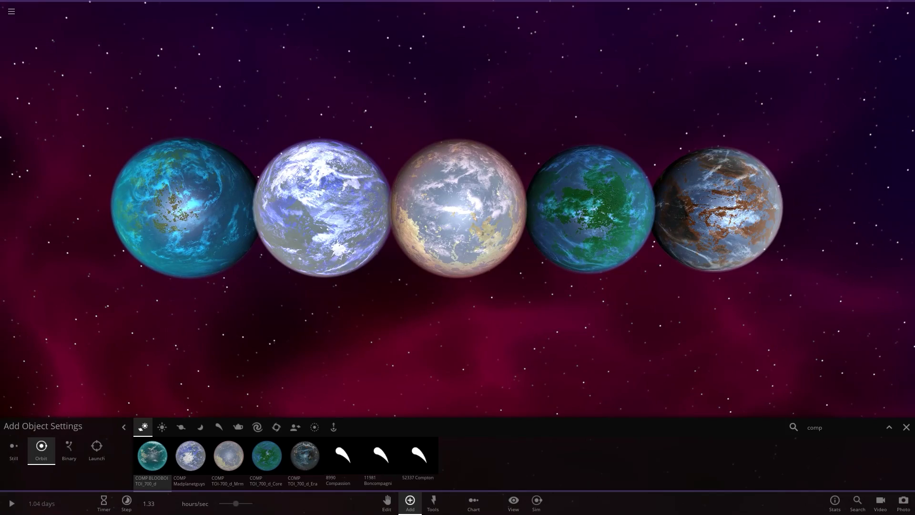
right_drag(458, 208, 407, 207)
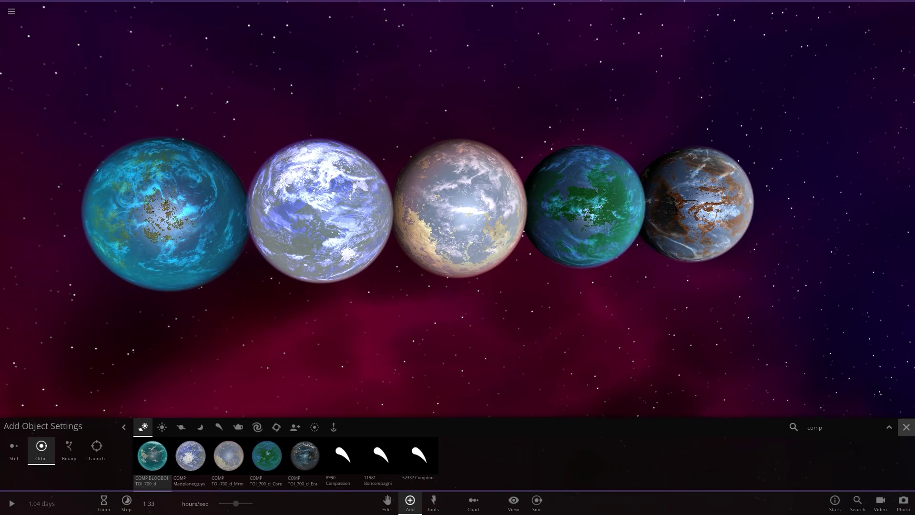
click(907, 427)
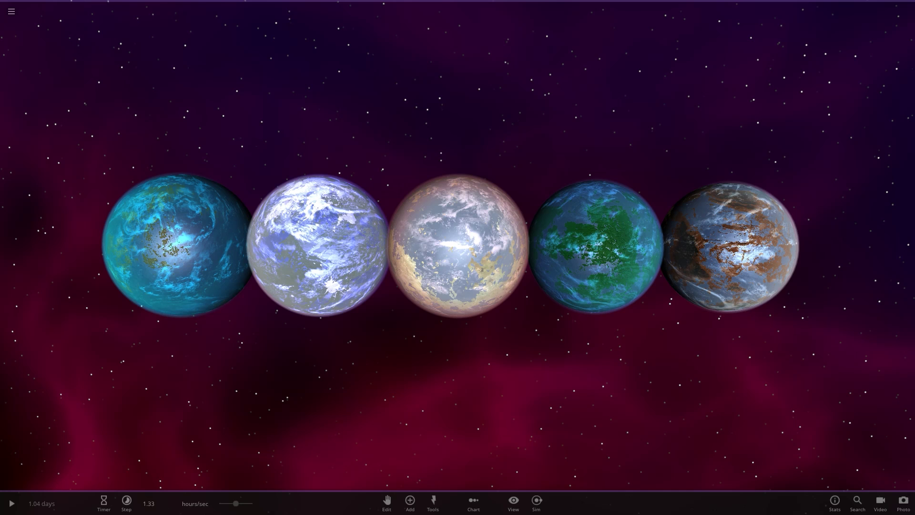
Review the composition and overview of the beige TOI 700 d in the middle, close its properties, and compare the whole lineup
click(459, 246)
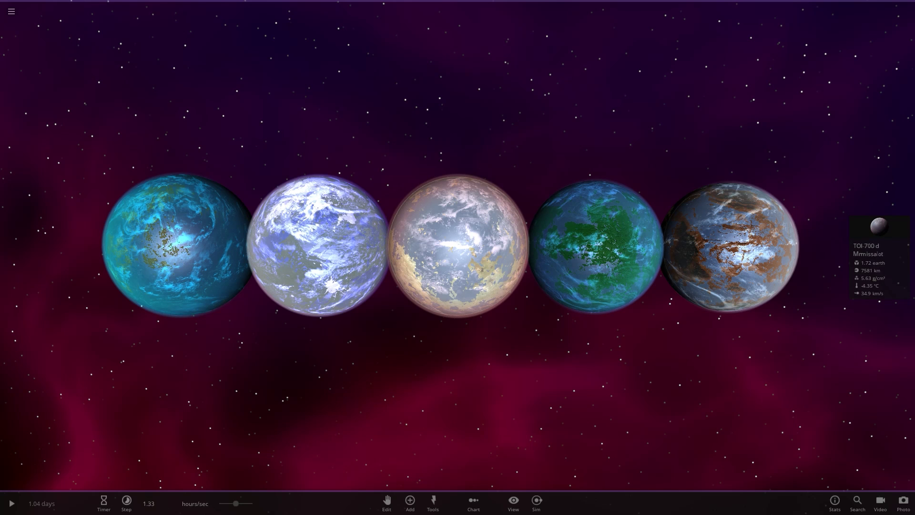
click(879, 256)
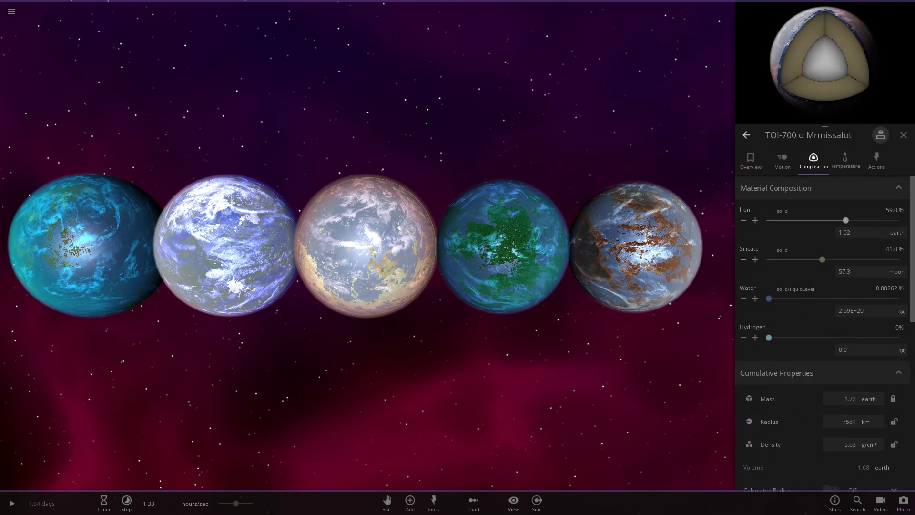
click(750, 161)
key(Escape)
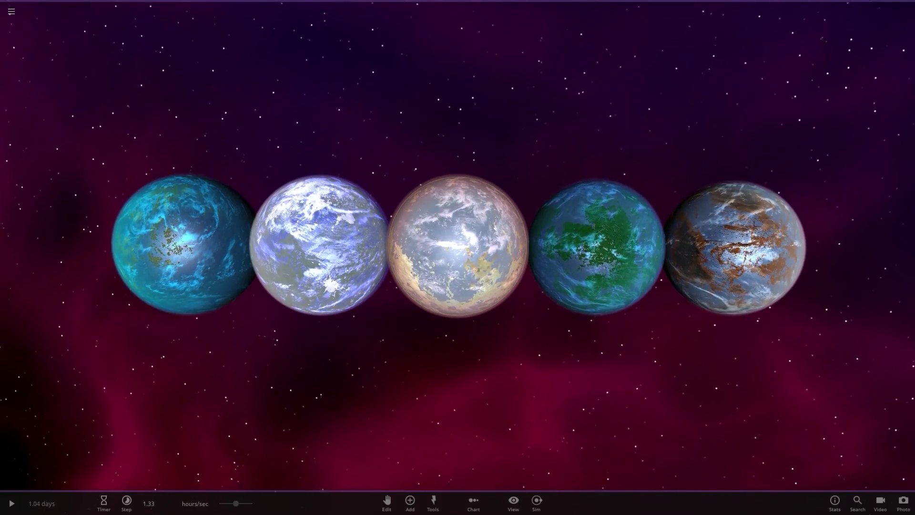
scroll(458, 245, up, 3)
scroll(457, 245, down, 3)
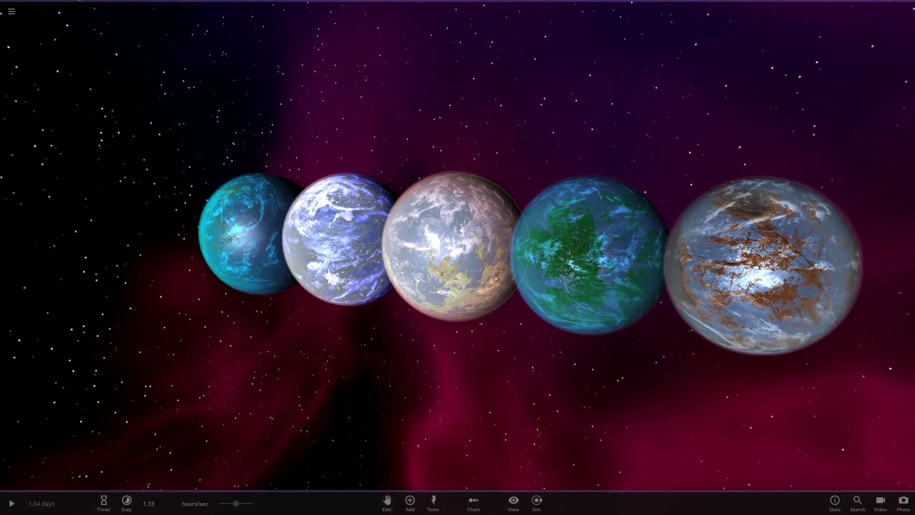